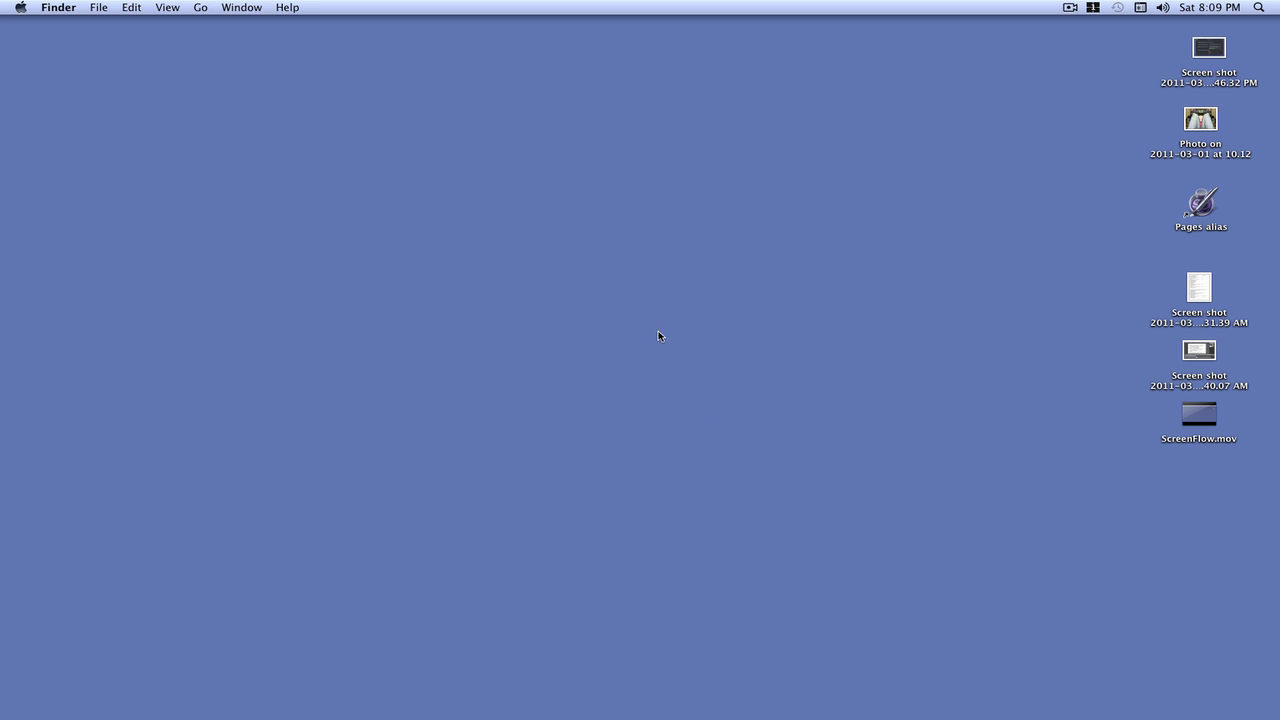
Bring Preview to the front and quit it from the Preview menu.
mouse_move(745, 716)
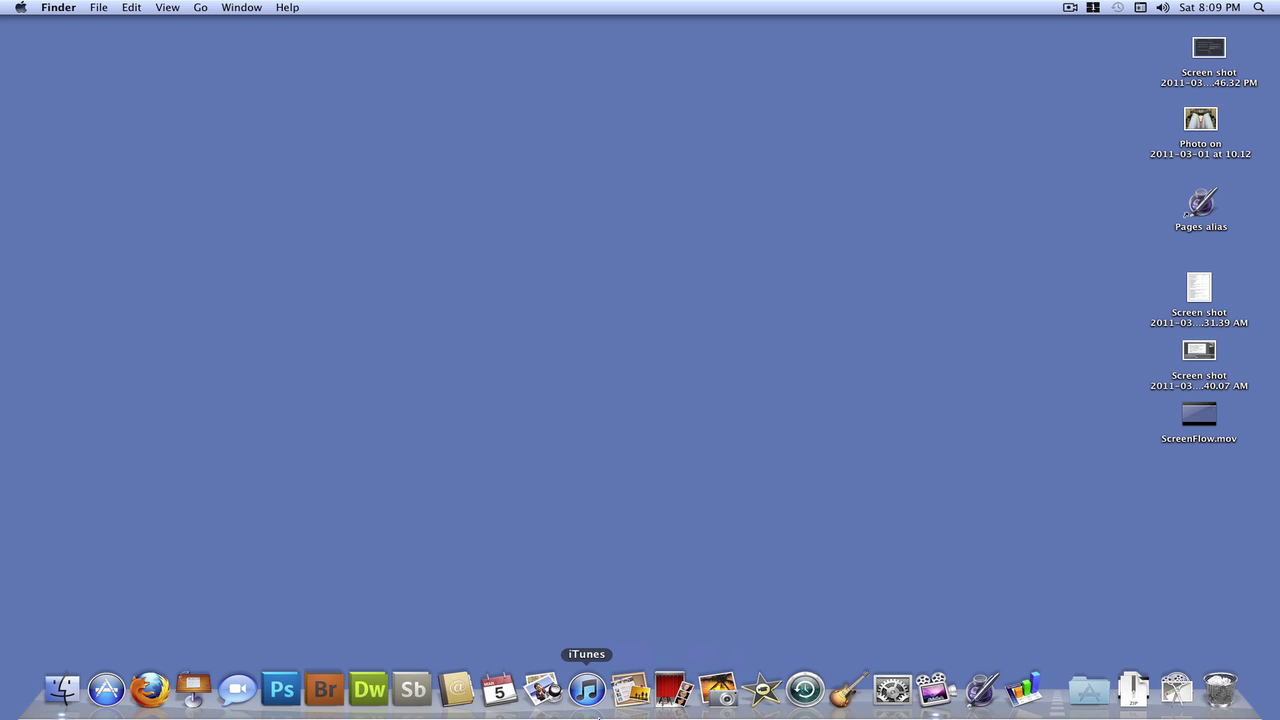
left_click(545, 690)
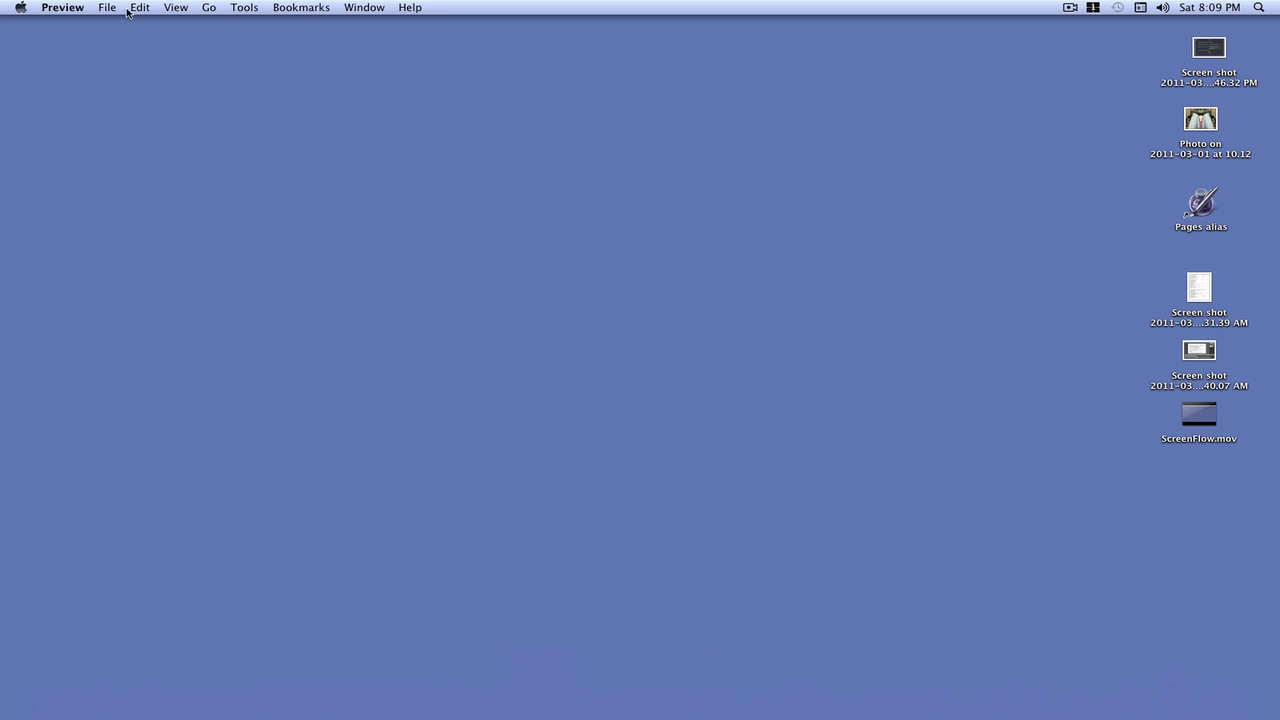
left_click(63, 7)
left_click(118, 135)
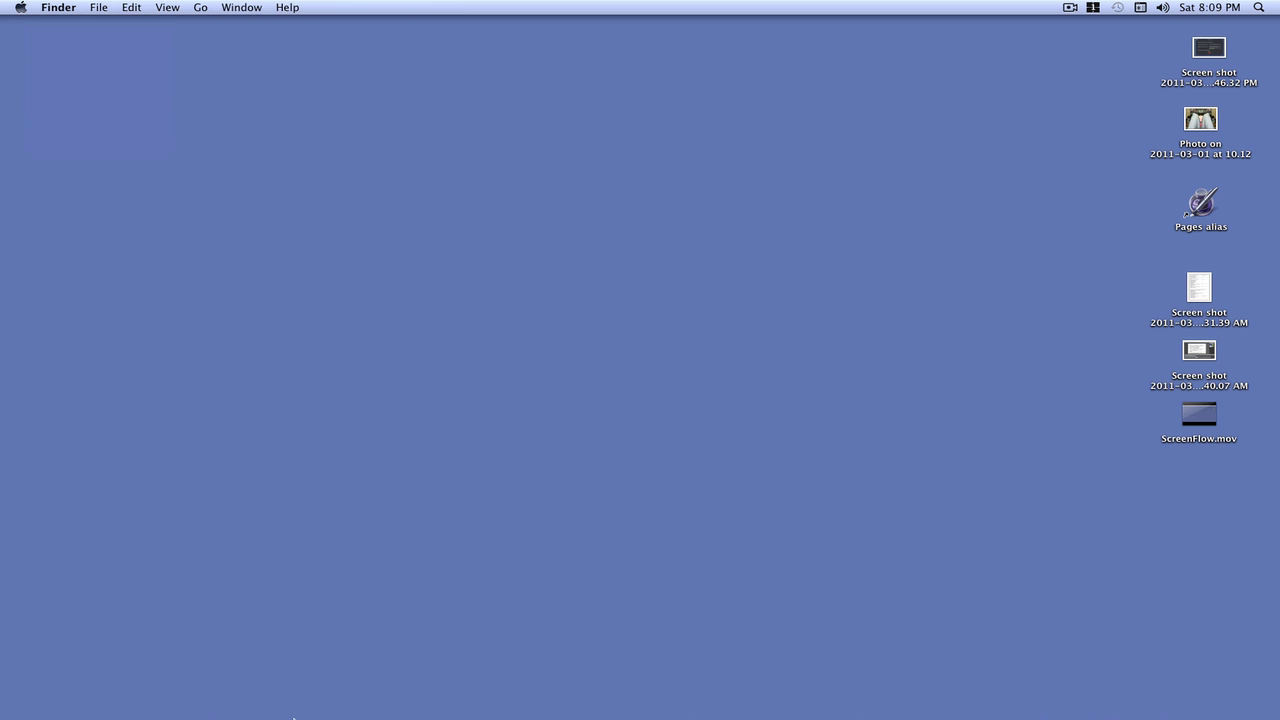
Launch iTunes, shrink its window and move it down and to the right.
mouse_move(370, 716)
left_click(589, 712)
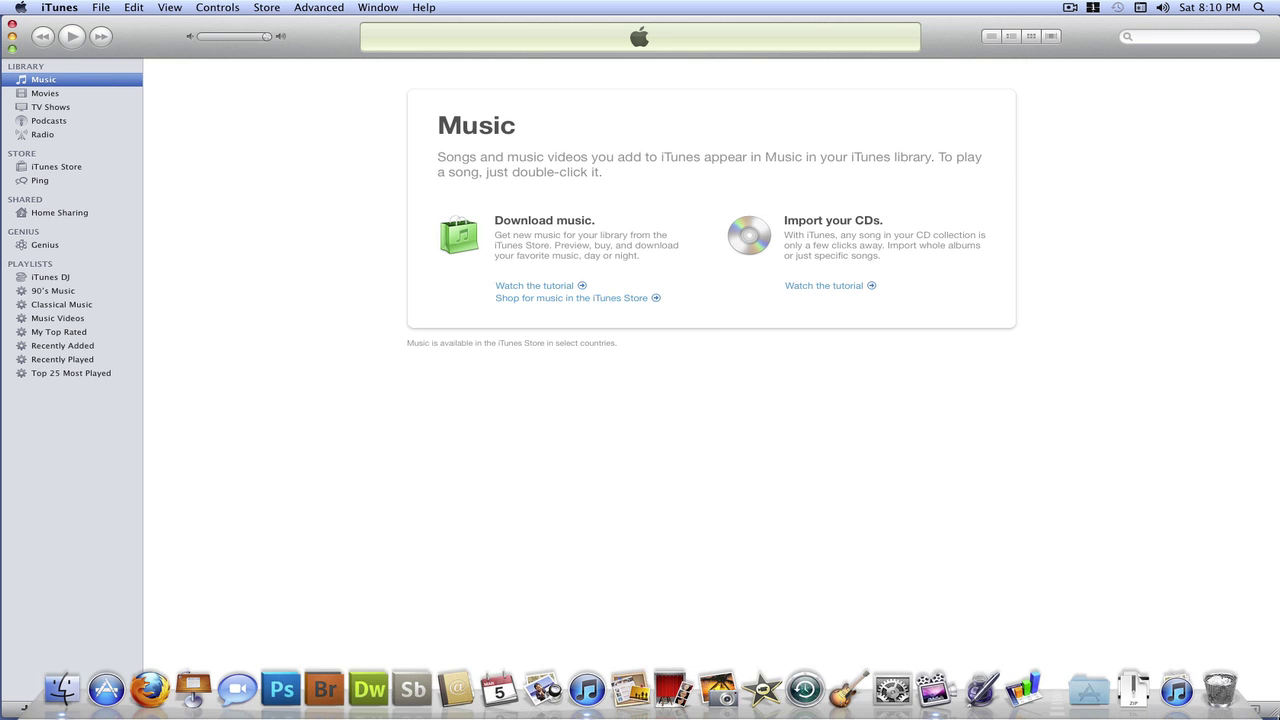
left_click_drag(1272, 710, 942, 570)
left_click_drag(258, 26, 380, 86)
Reactivate the iTunes window and hide iTunes from its application menu.
left_click(336, 51)
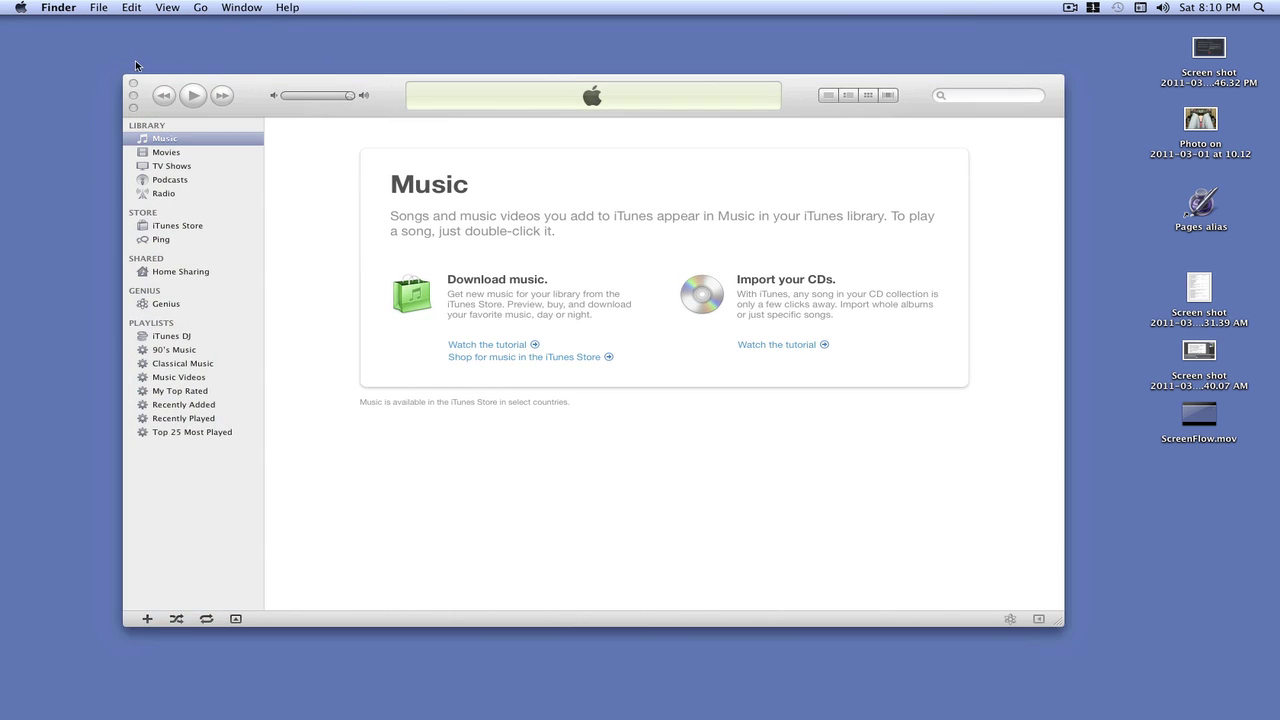
left_click(221, 124)
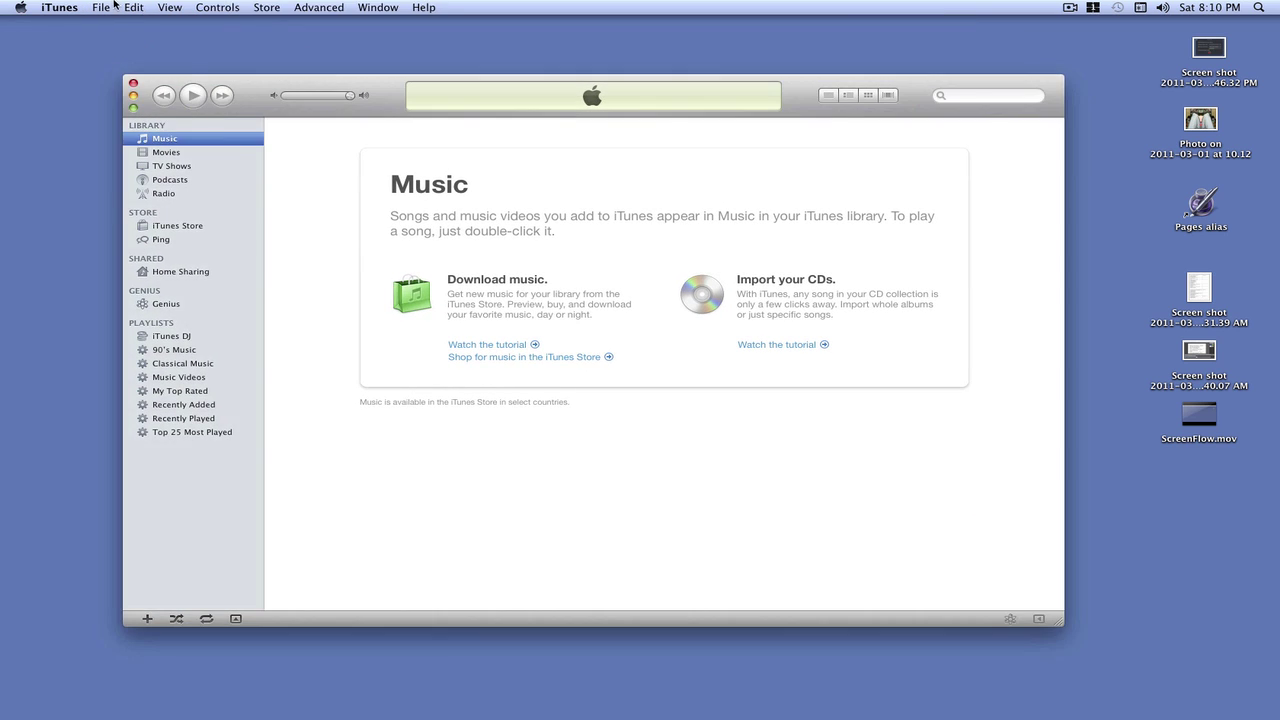
left_click(76, 6)
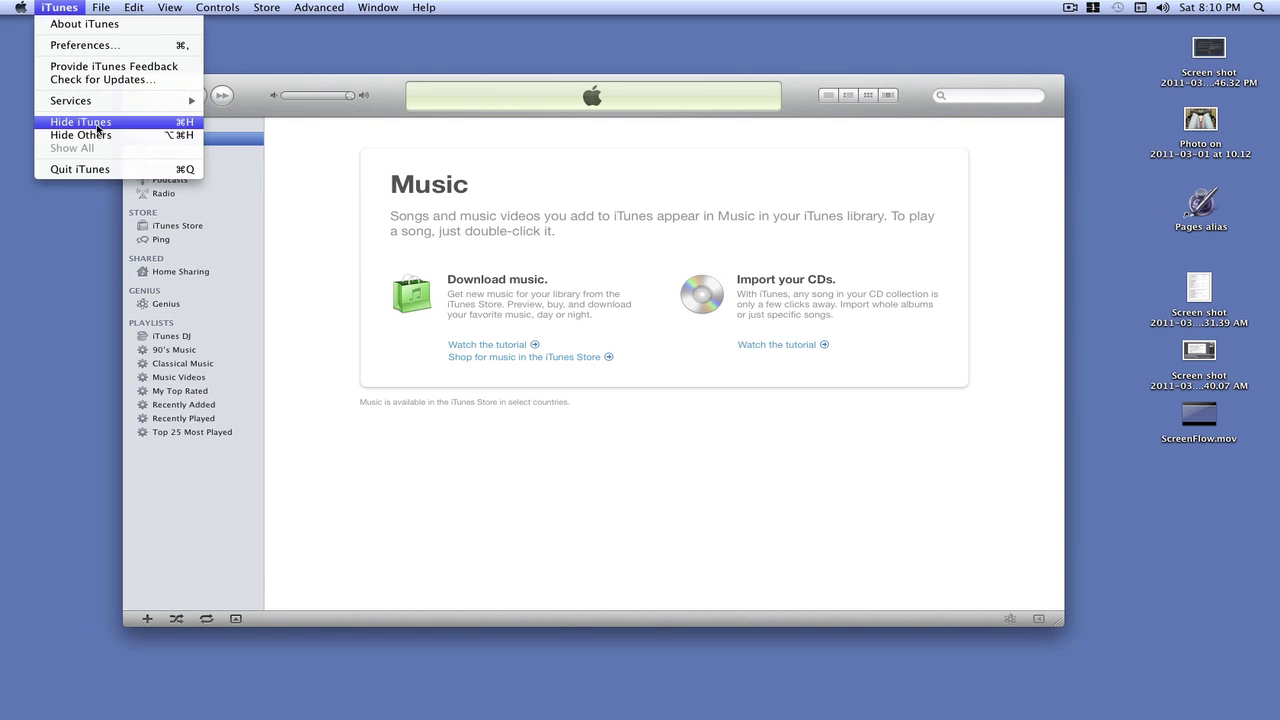
left_click(98, 123)
Launch Grab from Applications > Utilities in the Dock's Applications stack.
mouse_move(455, 716)
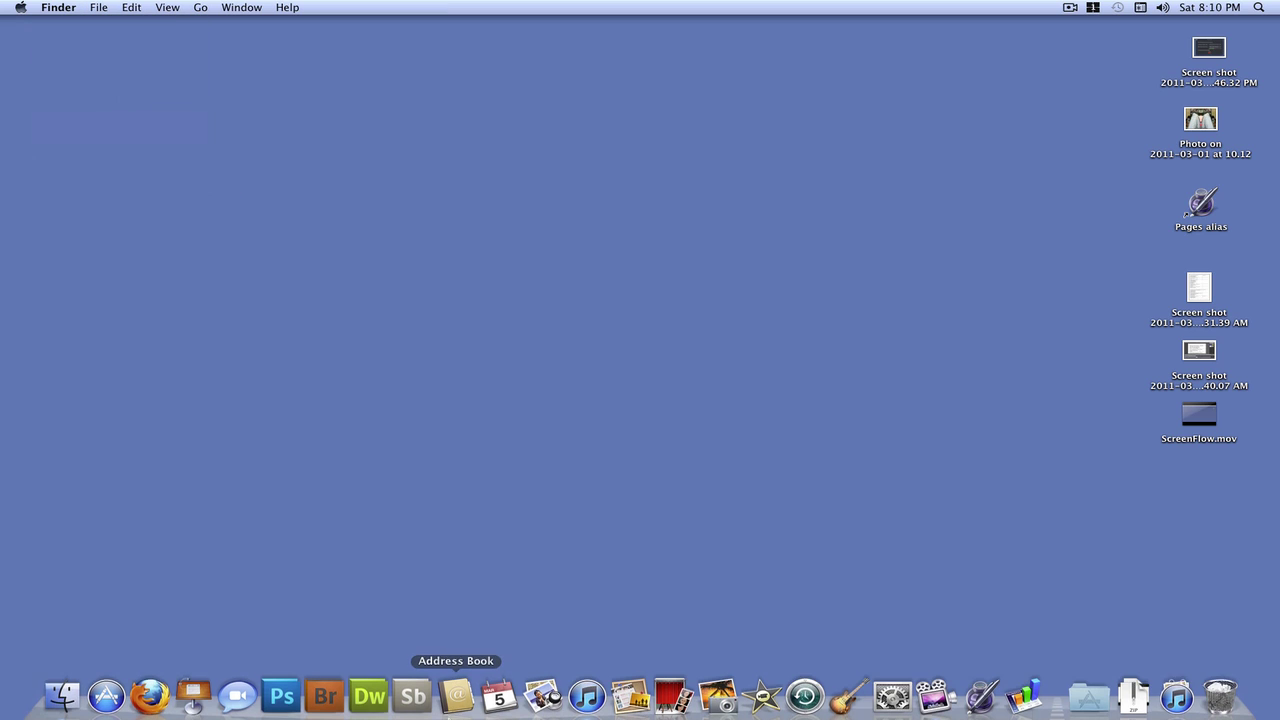
left_click(1075, 690)
scroll(1058, 609, "down", 2)
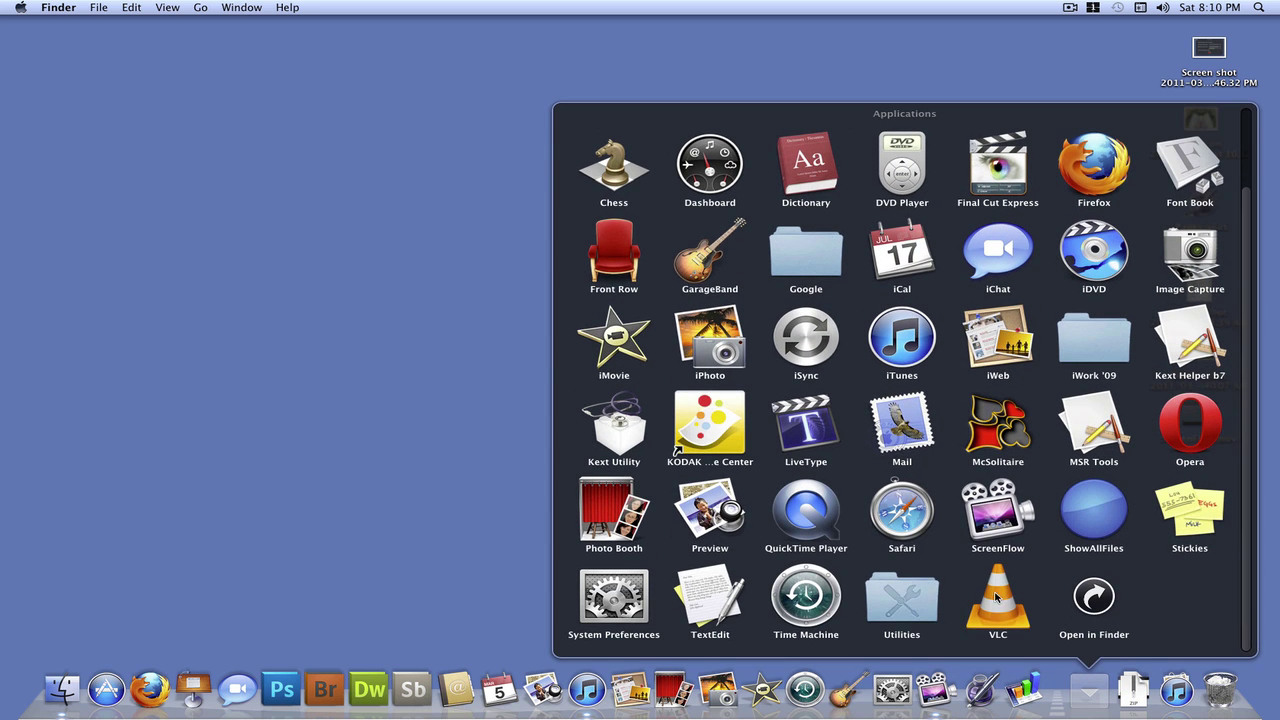
left_click(915, 597)
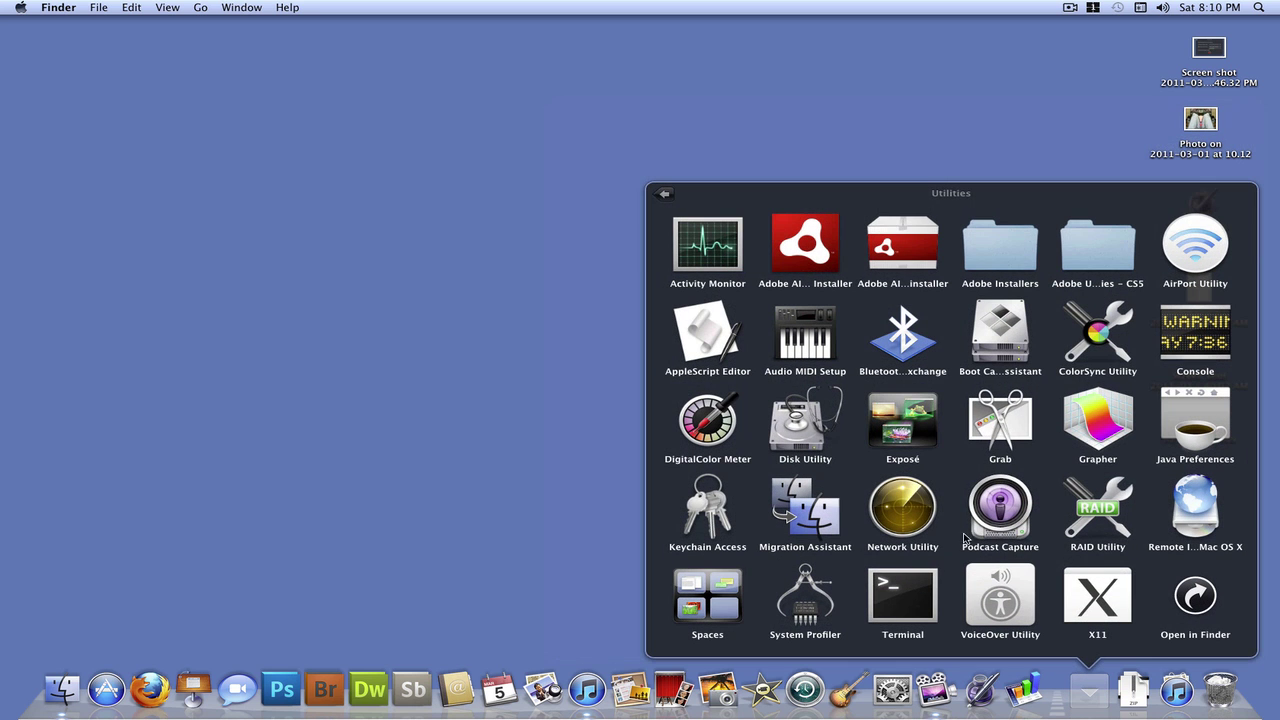
left_click(1012, 430)
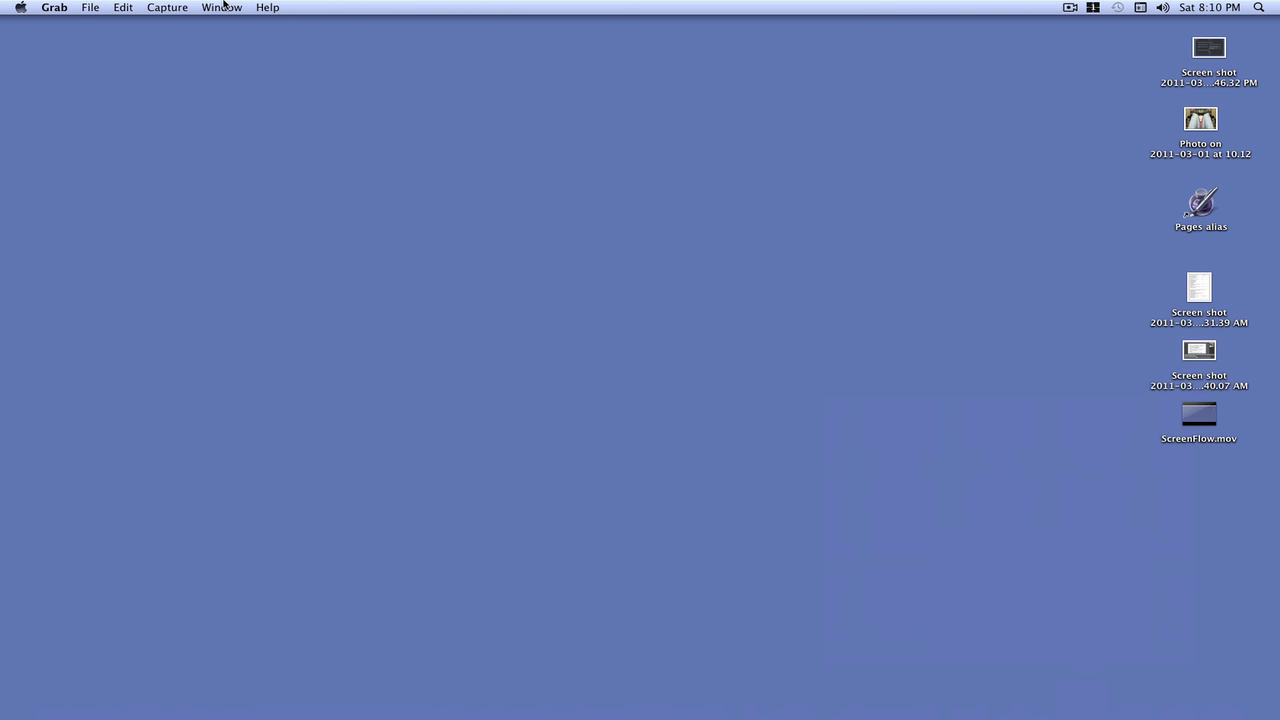
left_click(162, 6)
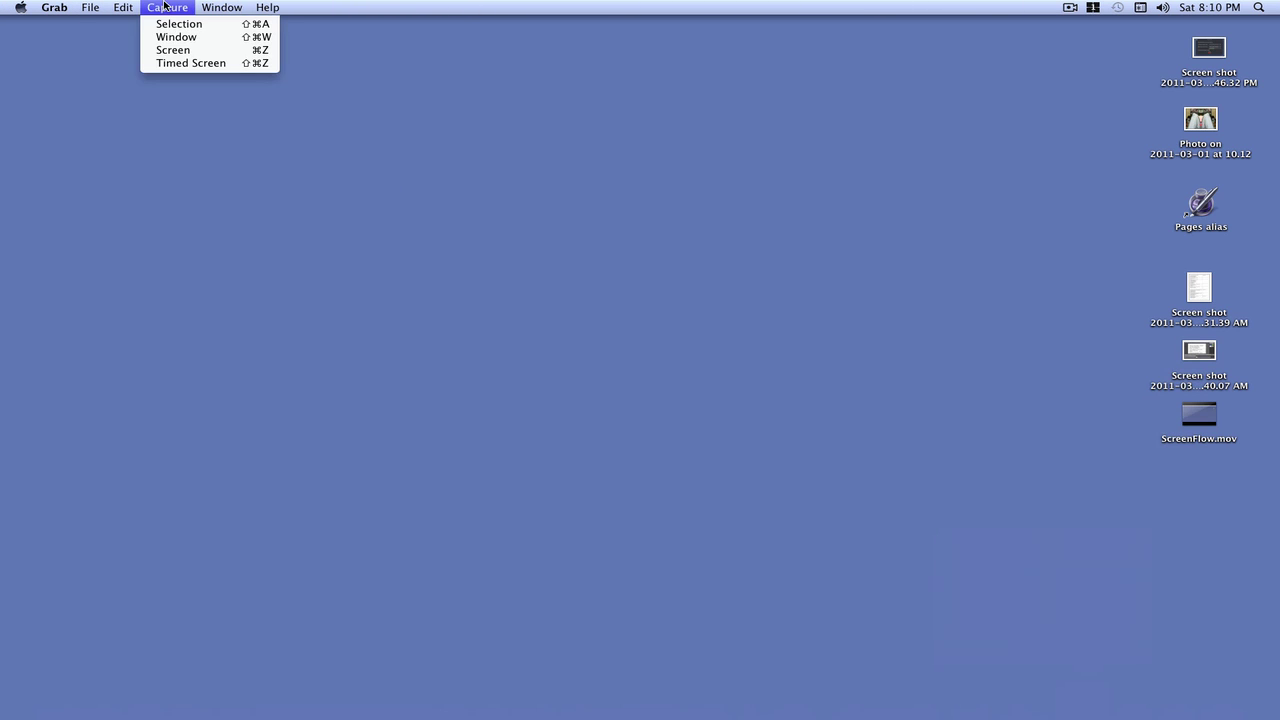
left_click(211, 32)
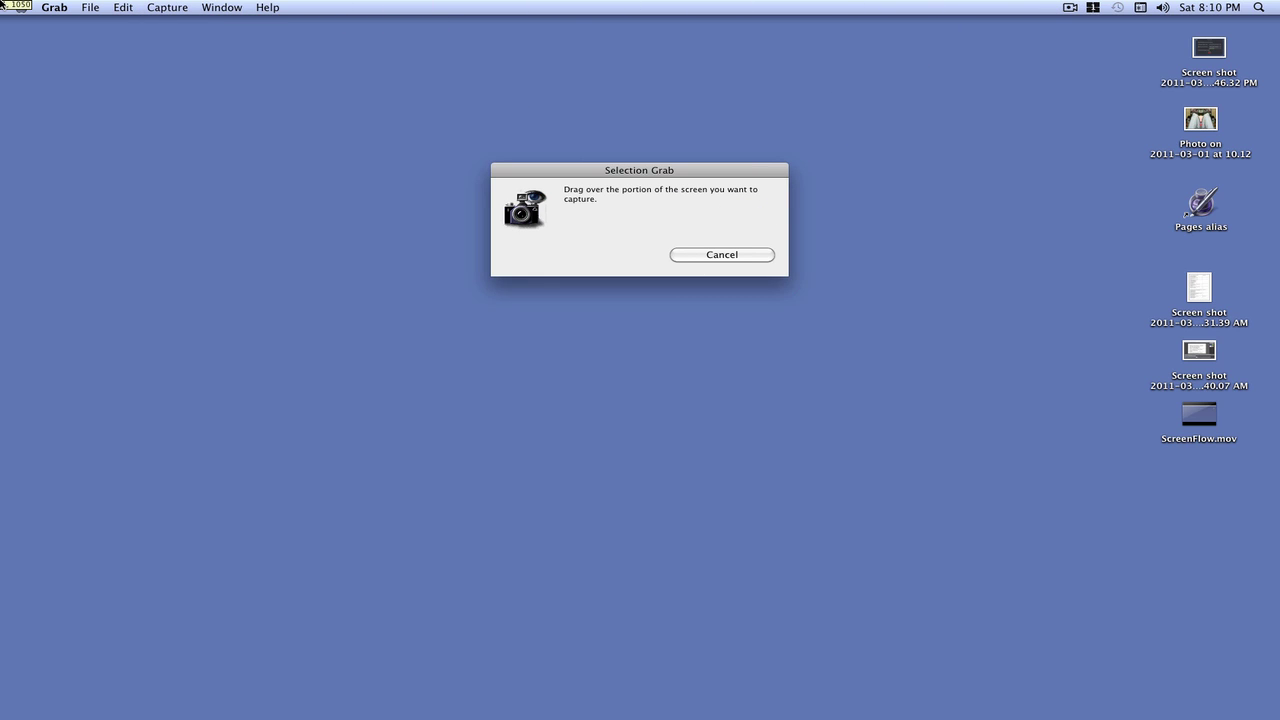
left_click_drag(2, 4, 1279, 20)
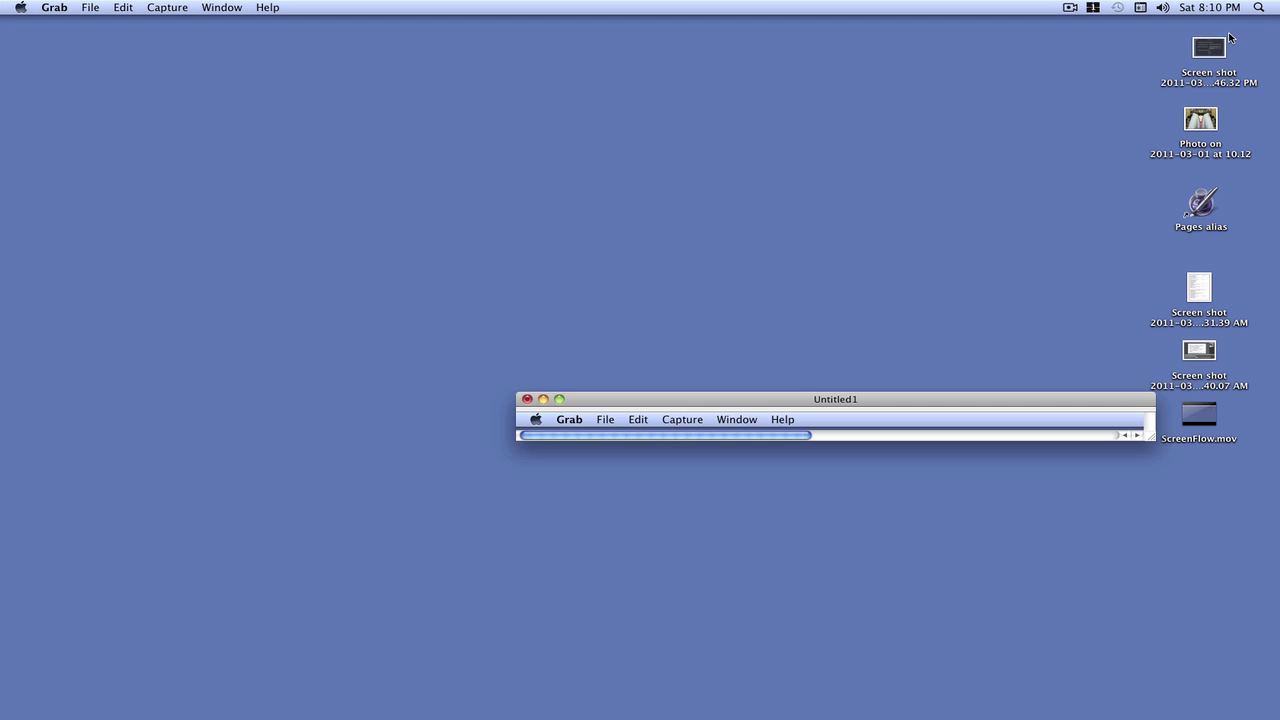
left_click(527, 399)
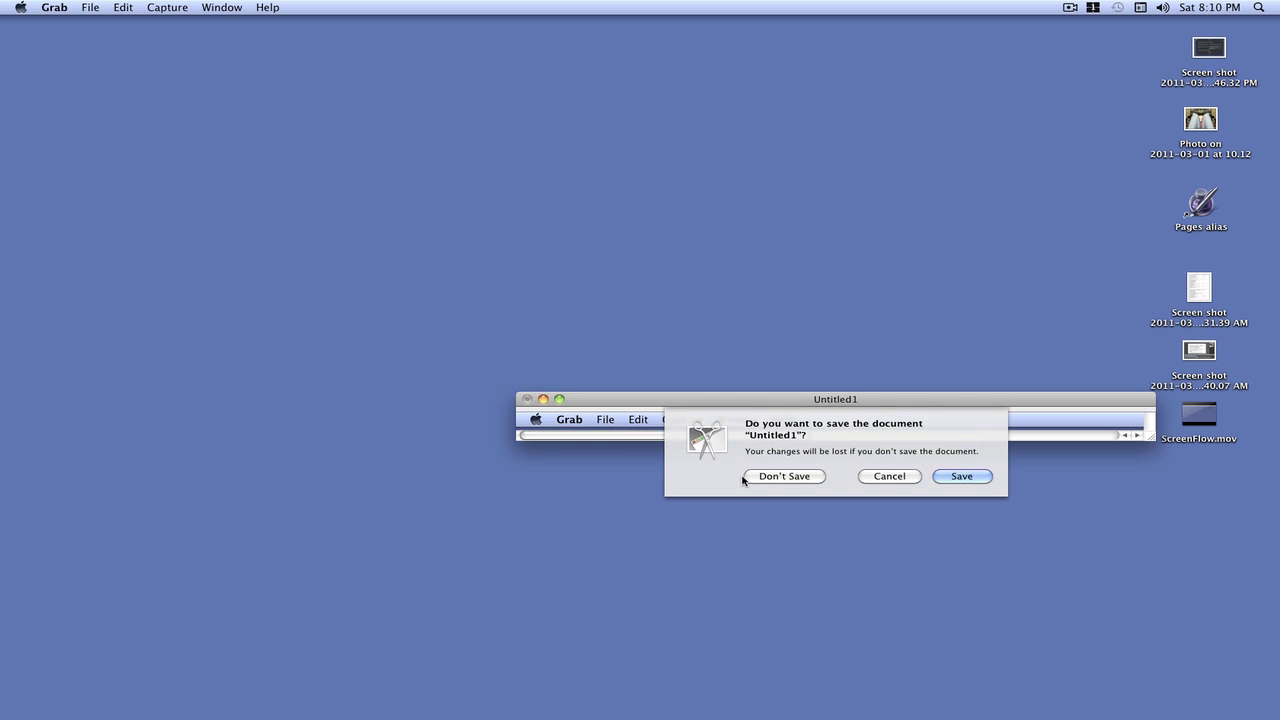
Discard the previous capture, dismiss the Capture menu and restore the hidden iTunes window.
left_click(790, 482)
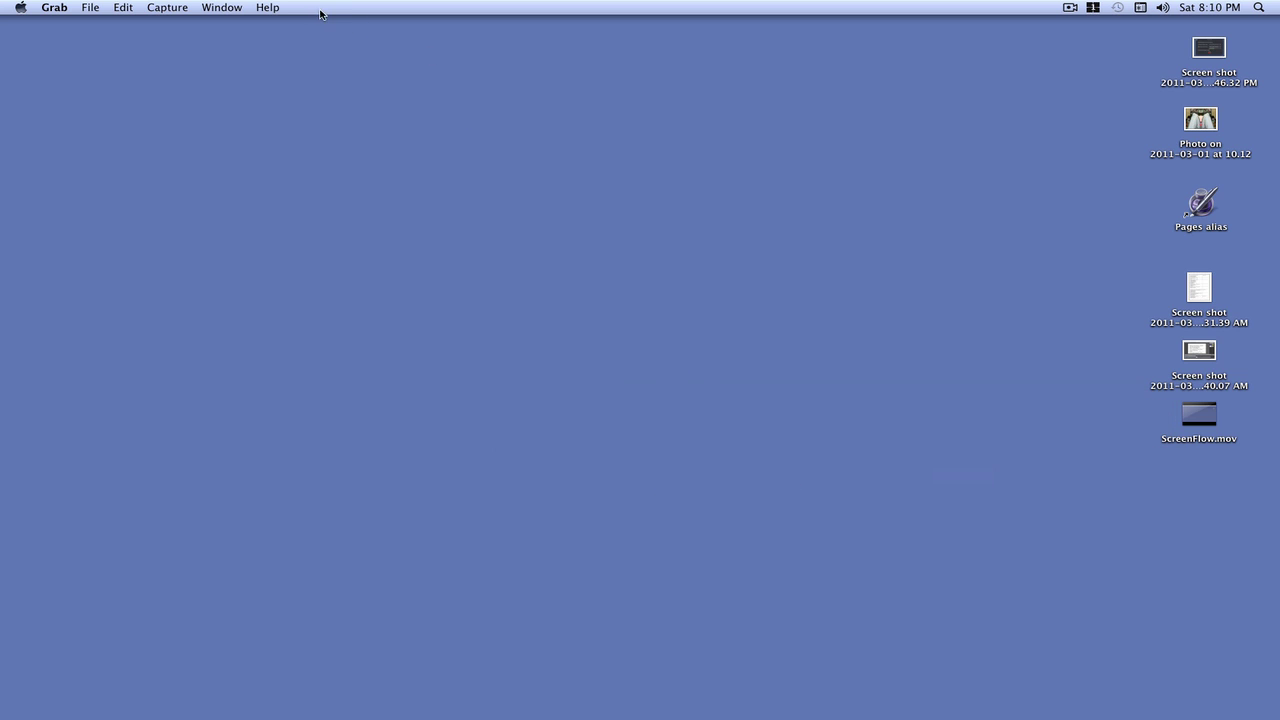
left_click(155, 5)
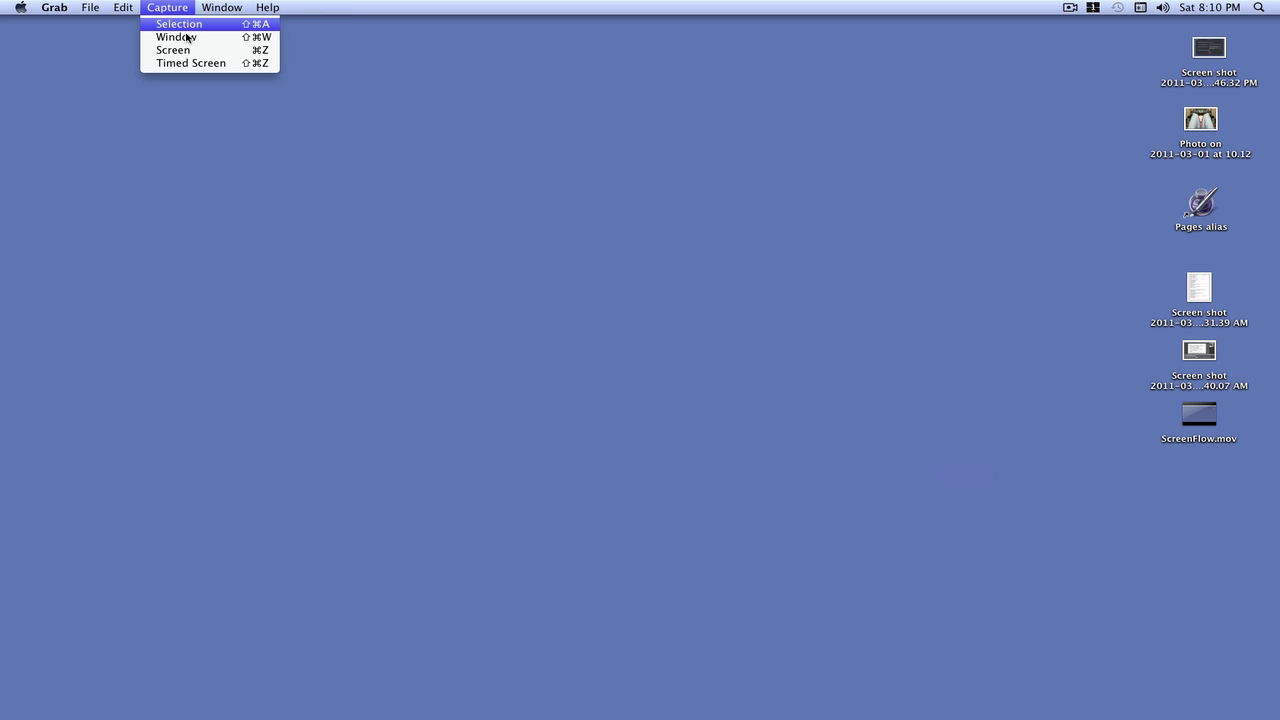
left_click(320, 266)
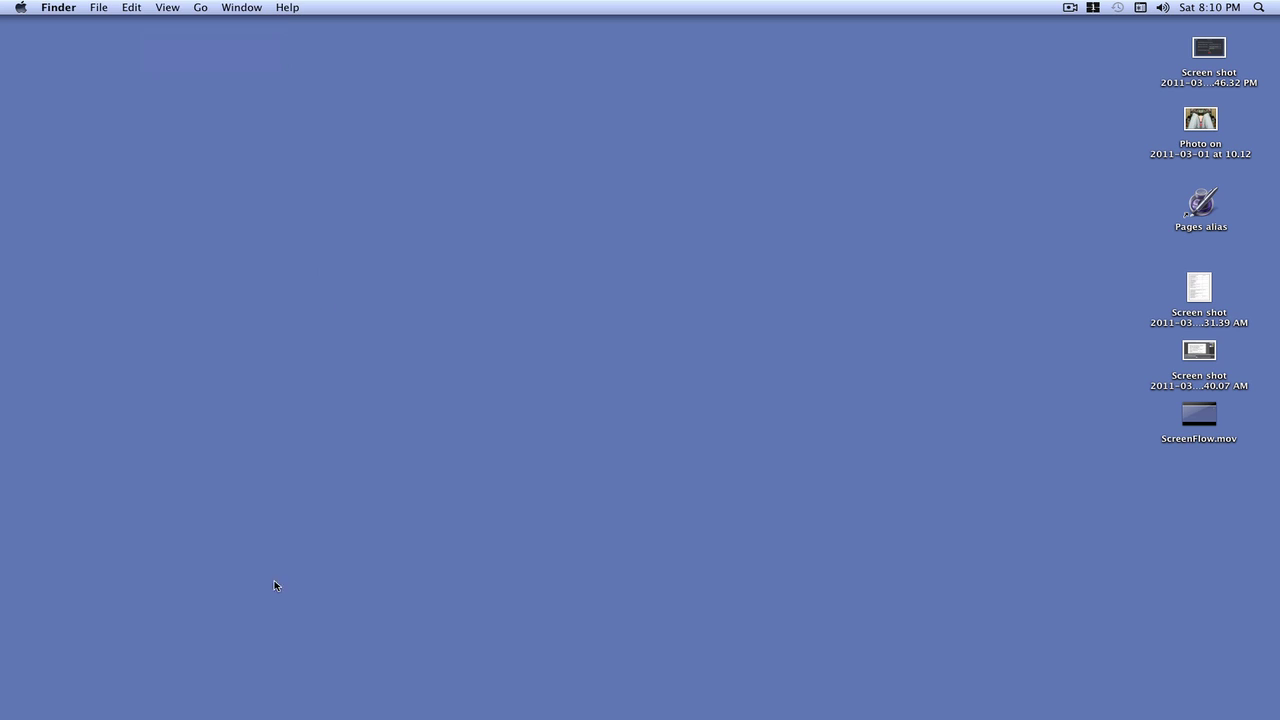
mouse_move(357, 705)
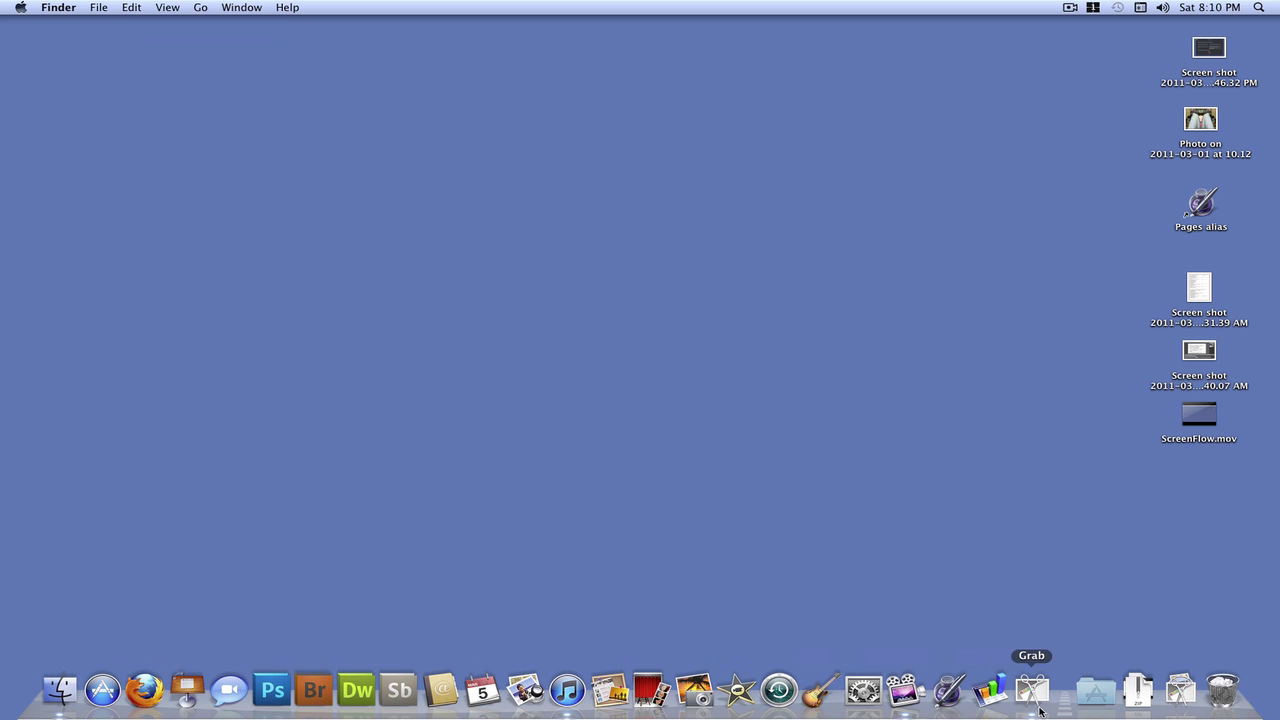
left_click(567, 690)
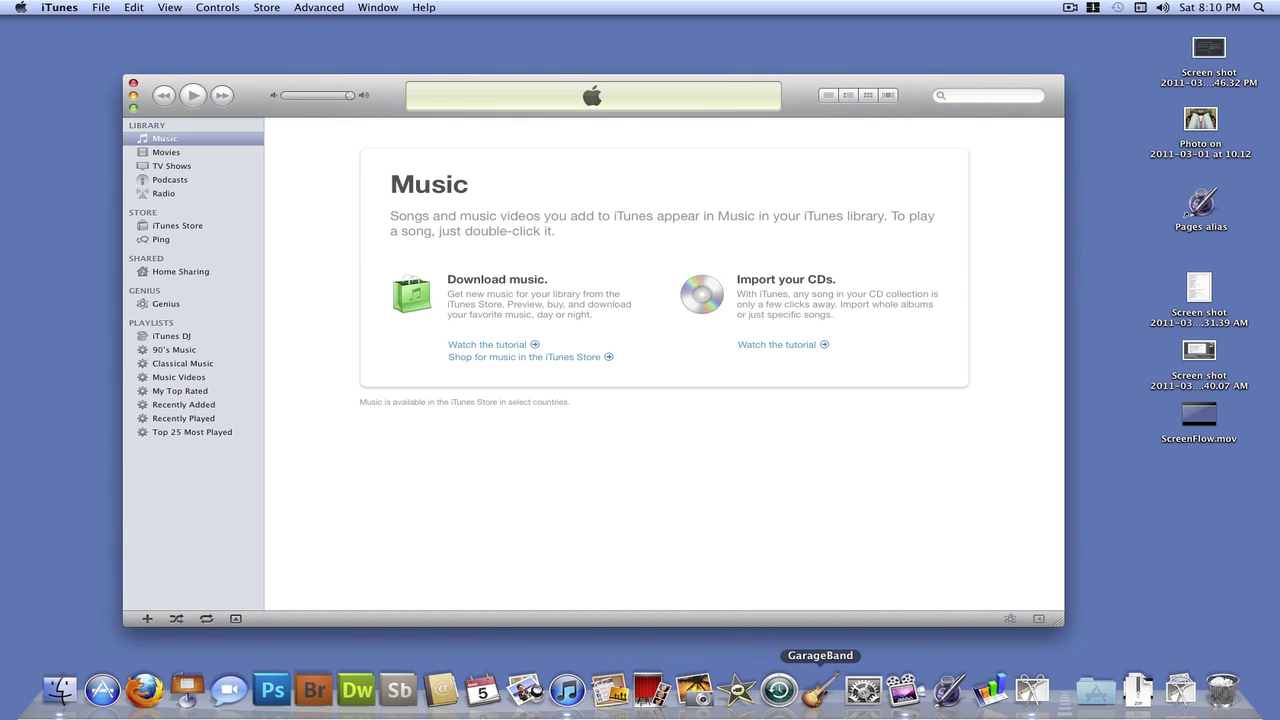
Capture the iTunes window with Grab's Capture > Window.
left_click(1030, 690)
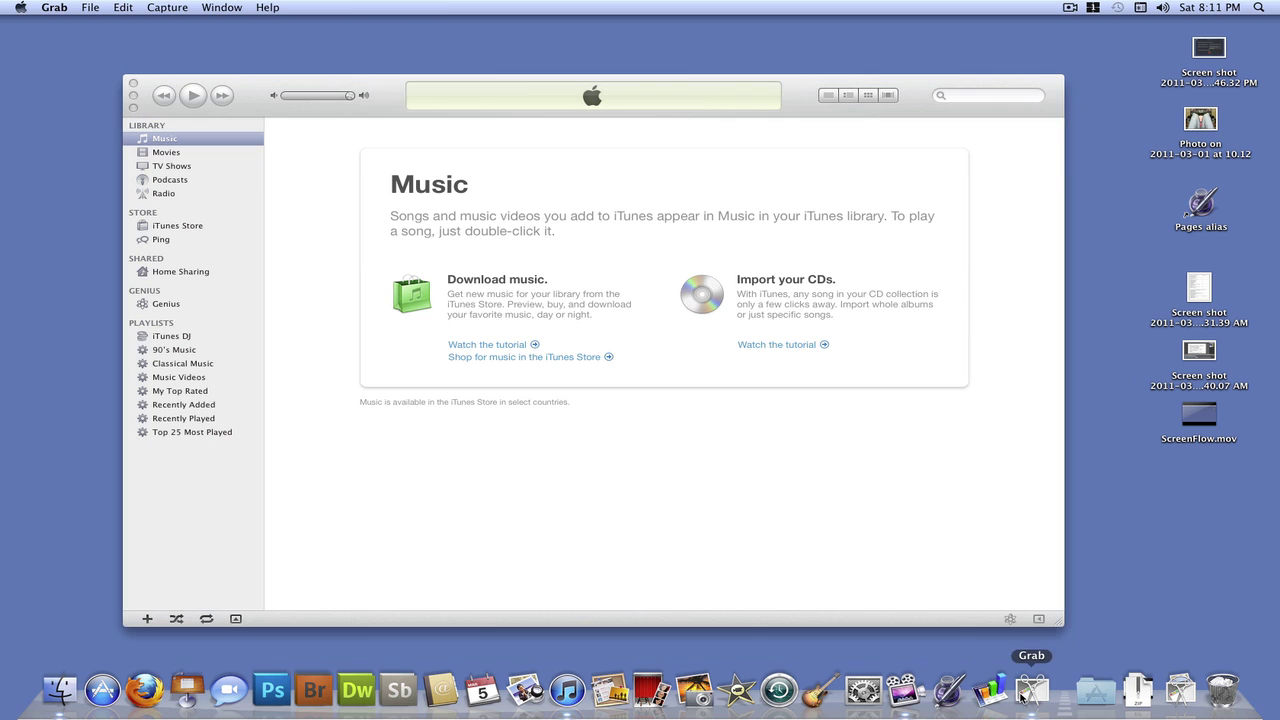
left_click(158, 6)
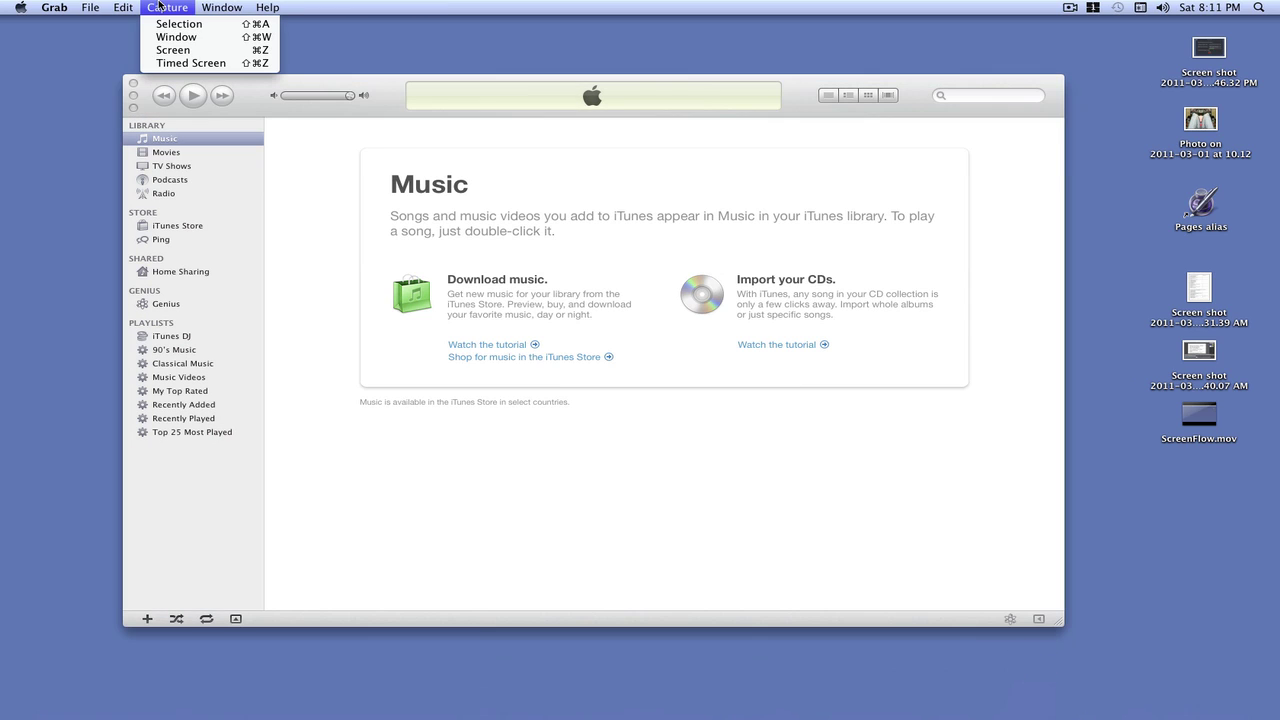
left_click(185, 38)
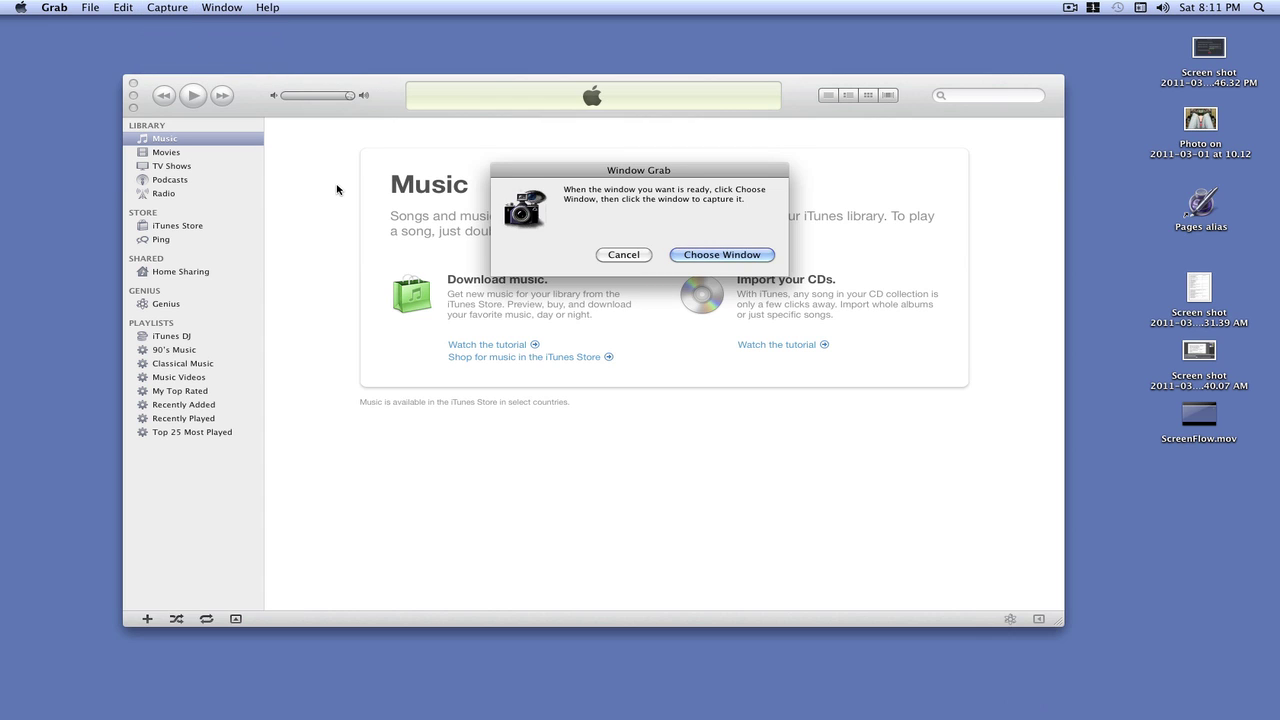
left_click(730, 258)
left_click(307, 173)
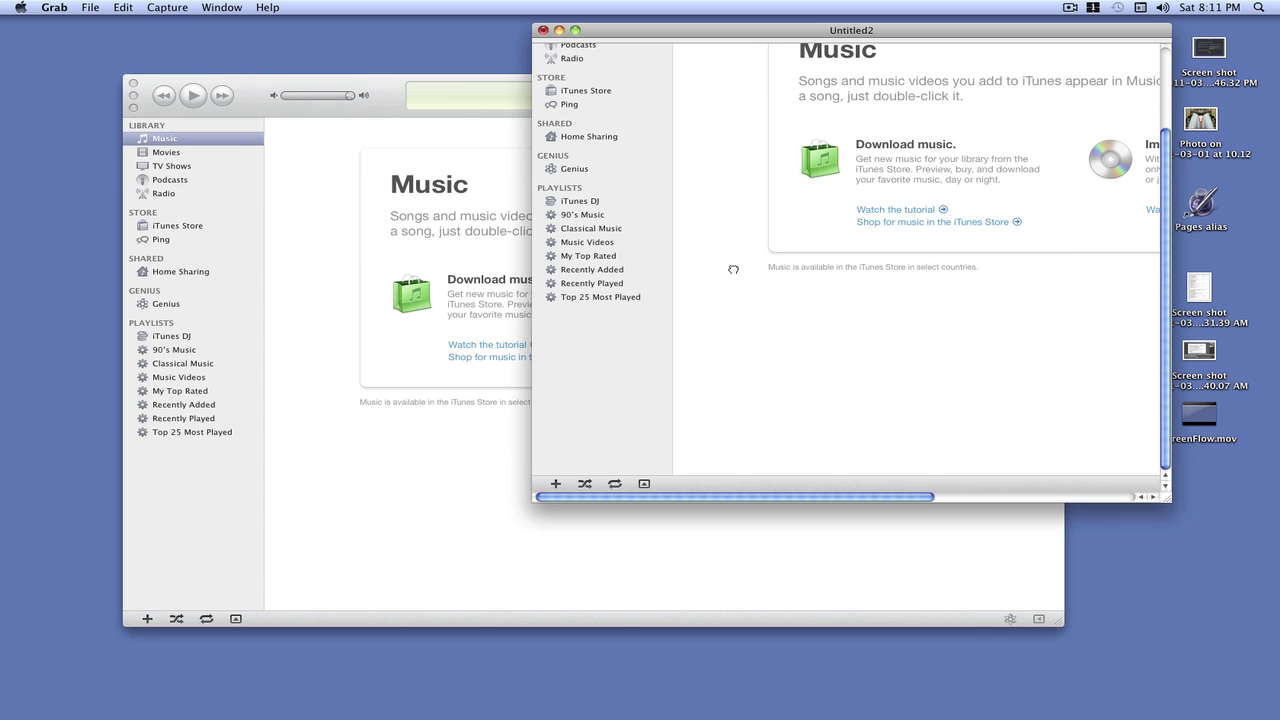
Look over the Untitled2 capture, then close it with Don't Save.
scroll(733, 269, "up", 5)
scroll(733, 269, "down", 5)
scroll(733, 269, "up", 5)
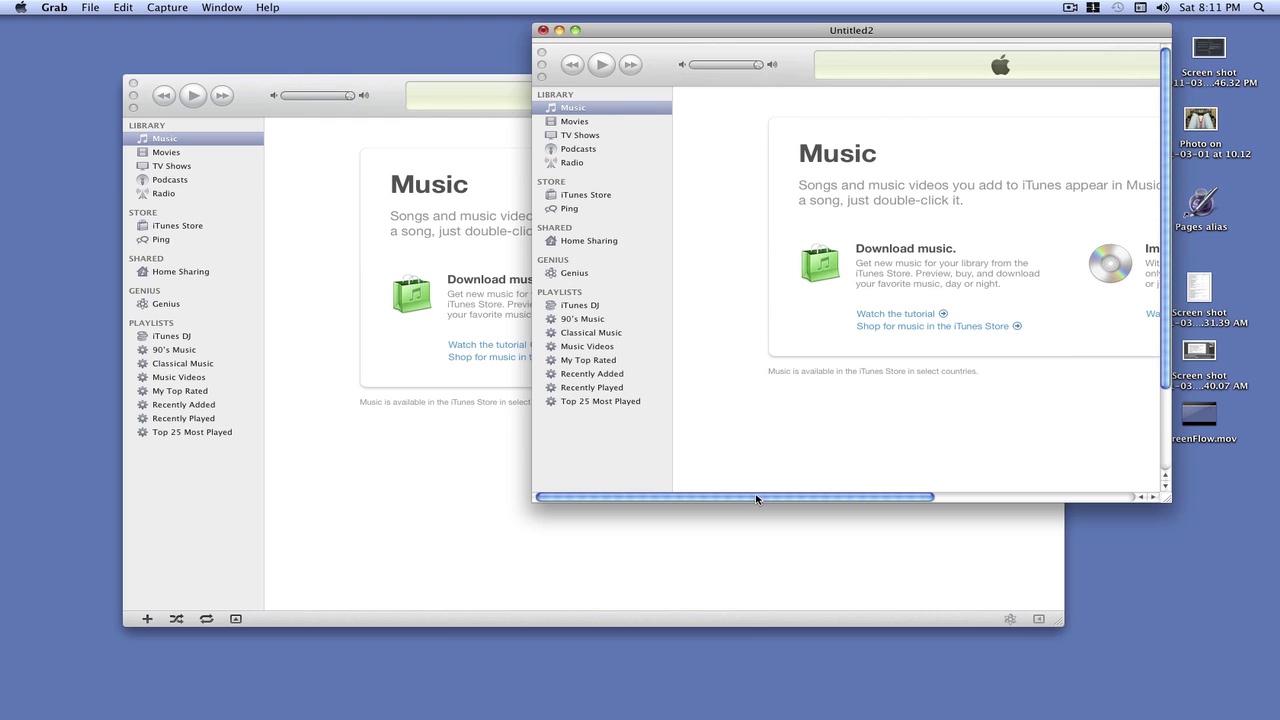
left_click_drag(756, 496, 680, 489)
left_click(543, 31)
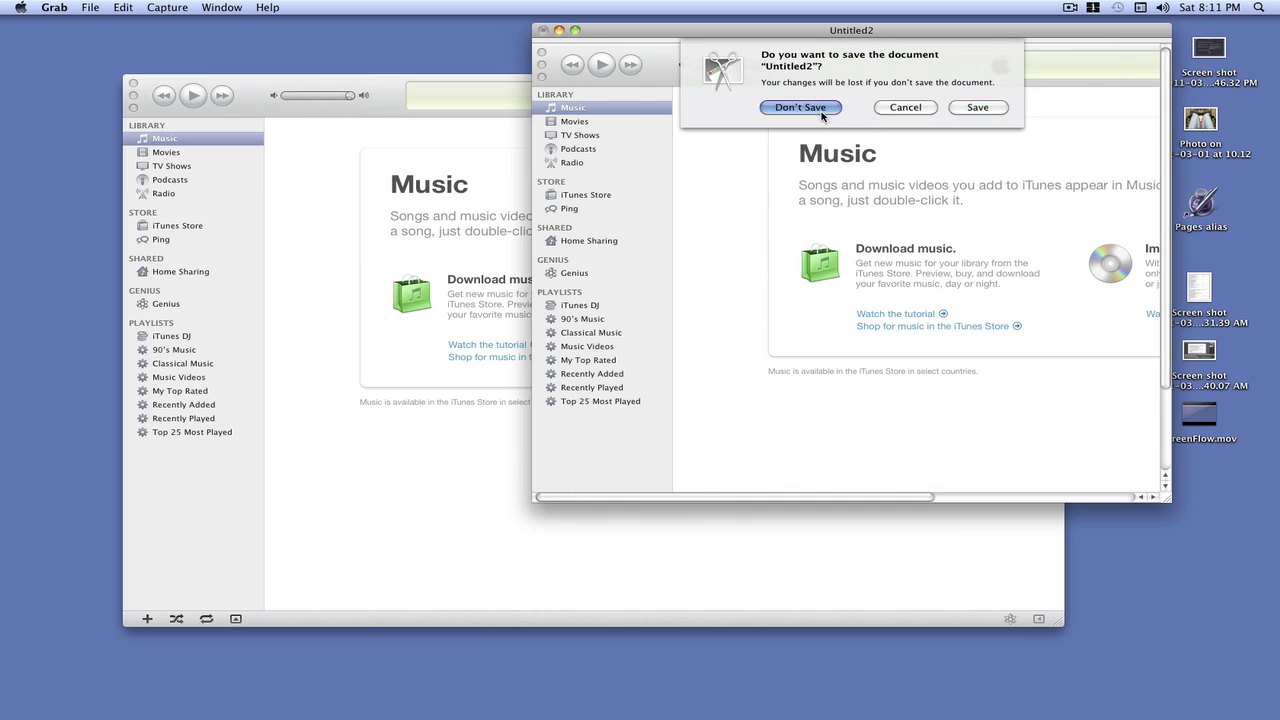
left_click(800, 107)
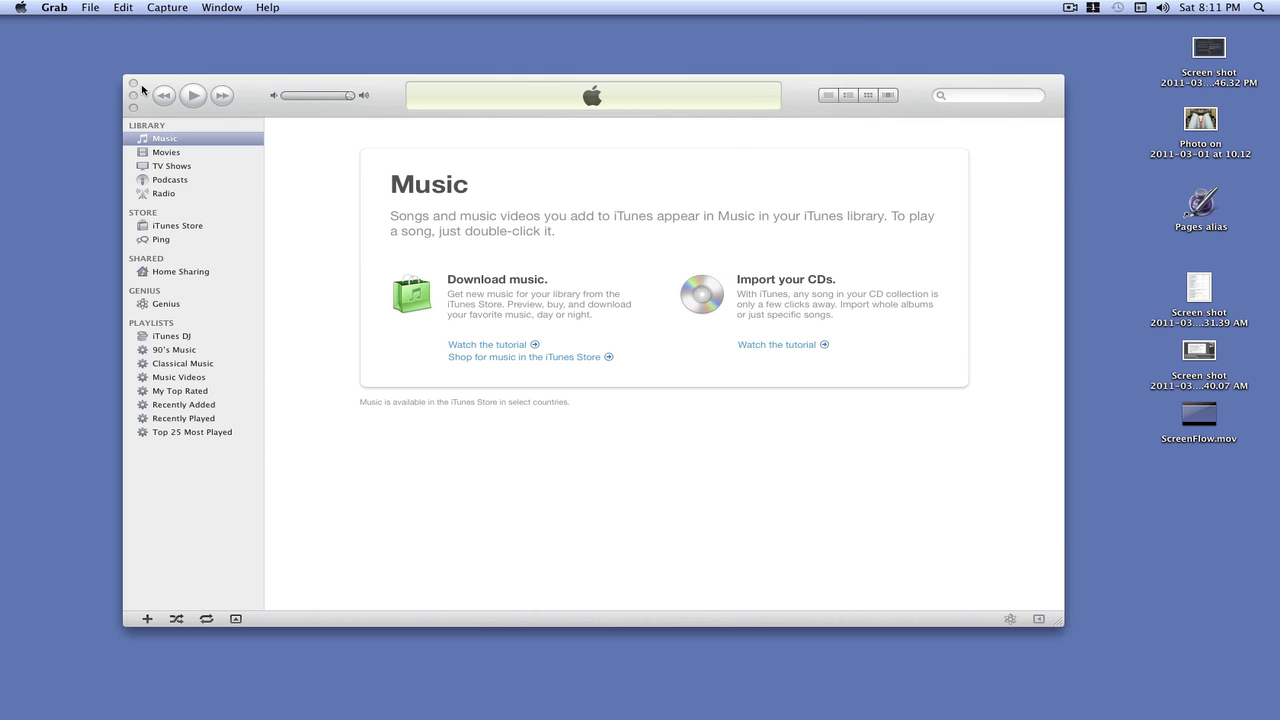
Toggle iTunes to the mini player and back, then resize it to fill the screen.
left_click(133, 107)
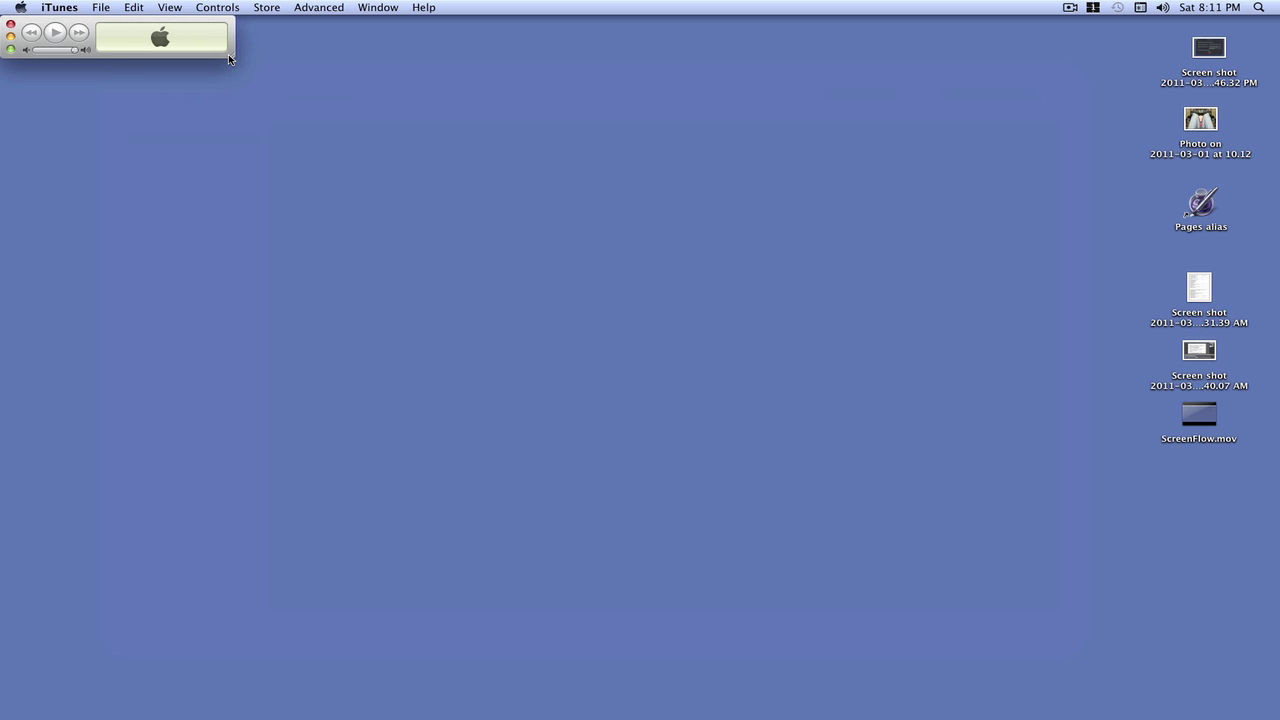
left_click_drag(229, 59, 336, 110)
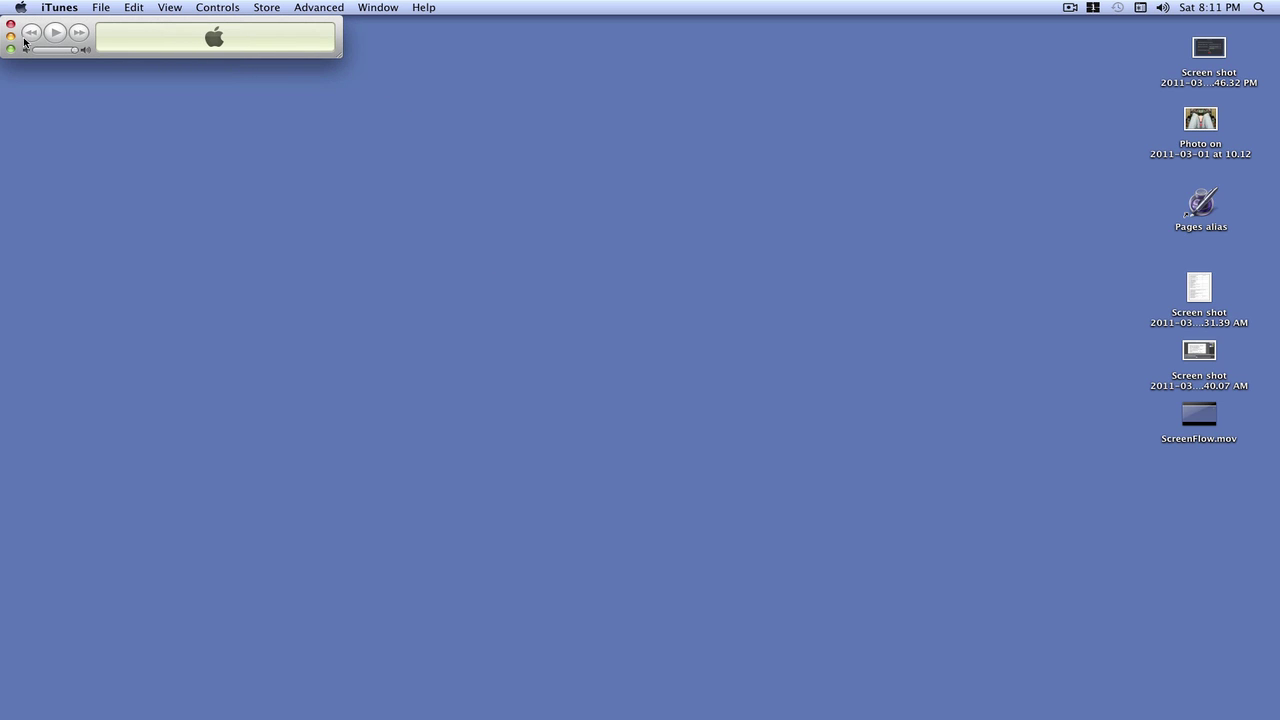
left_click(9, 49)
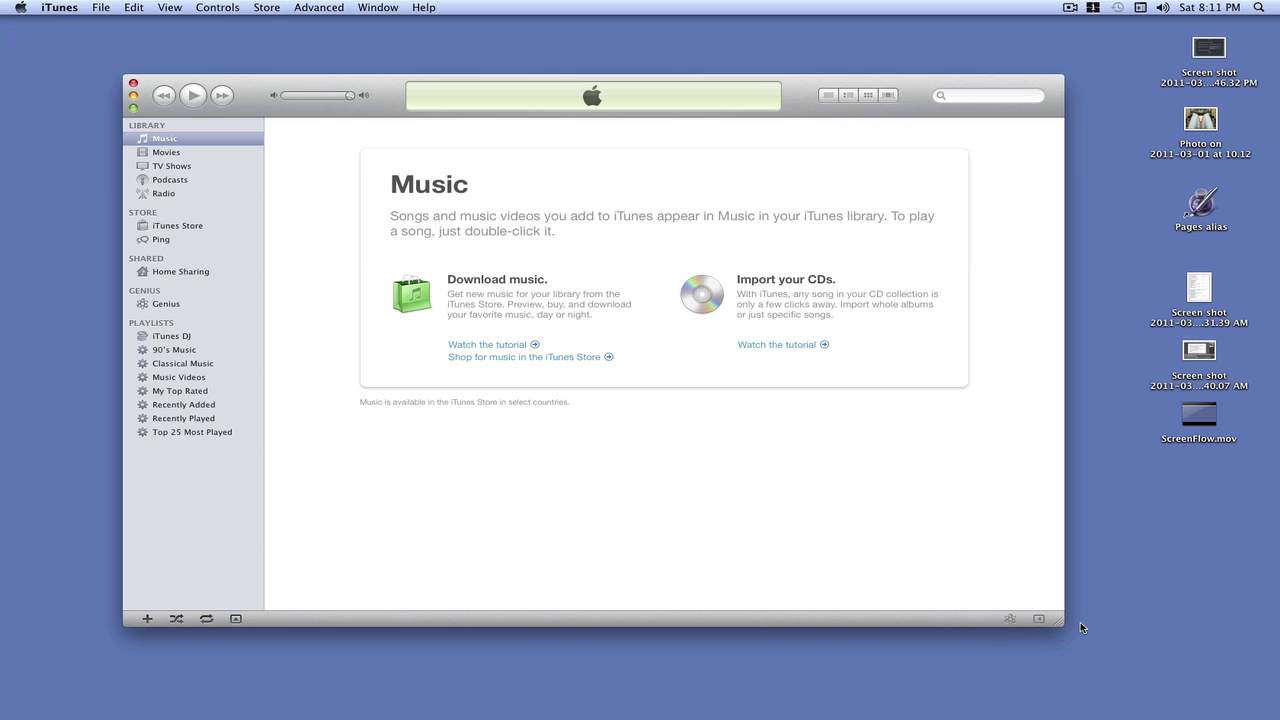
left_click_drag(1061, 625, 1270, 716)
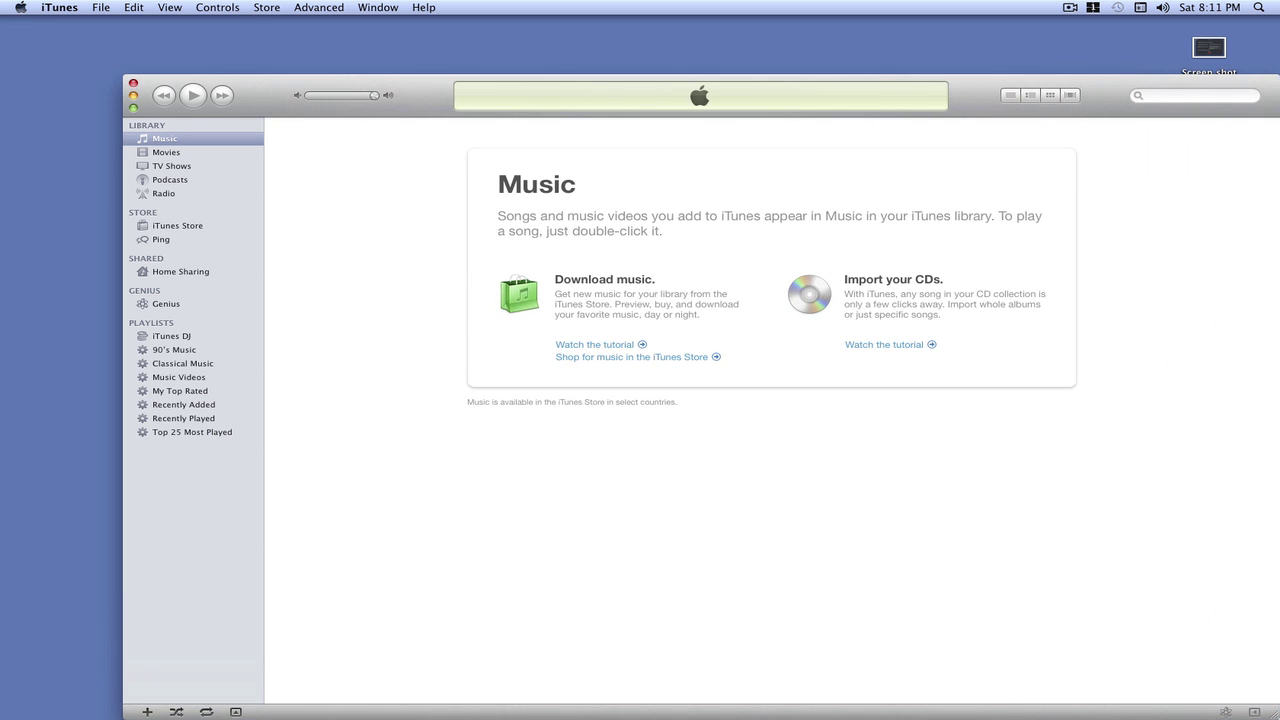
double_click(424, 86)
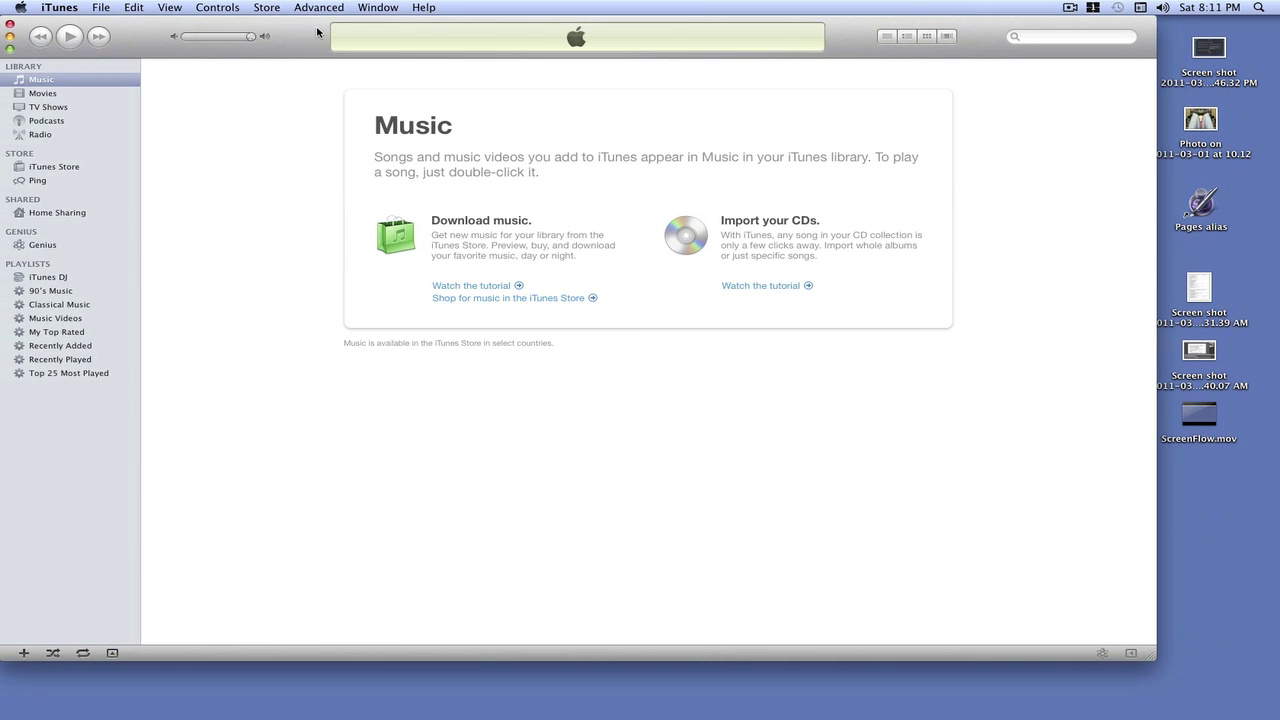
left_click_drag(1150, 656, 1278, 718)
Take a full-screen capture with Grab's Capture > Screen.
mouse_move(1137, 716)
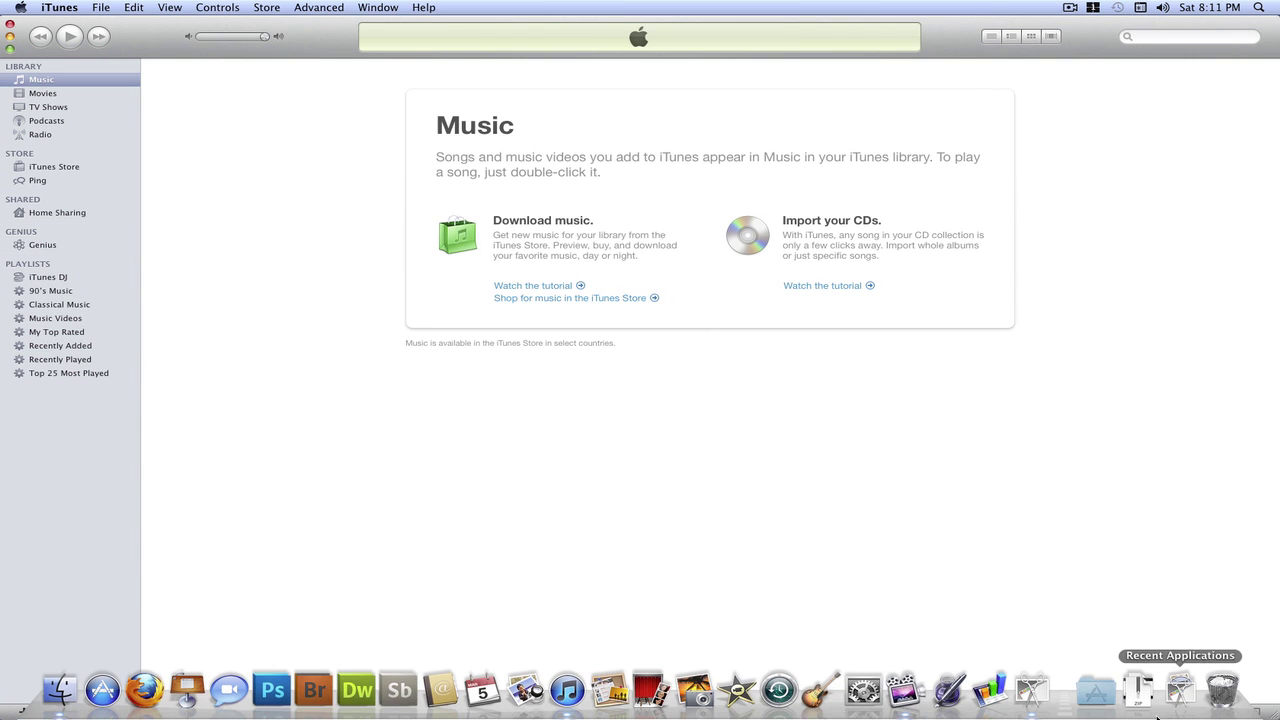
left_click(1031, 690)
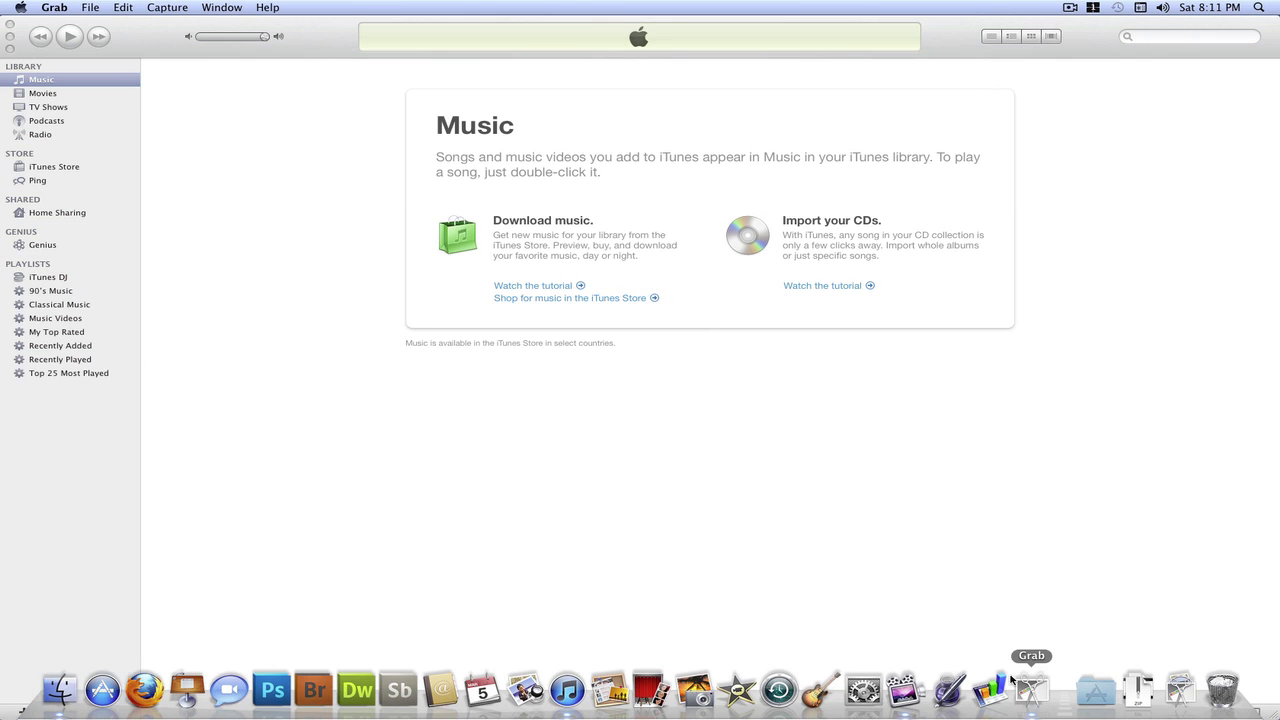
left_click(161, 8)
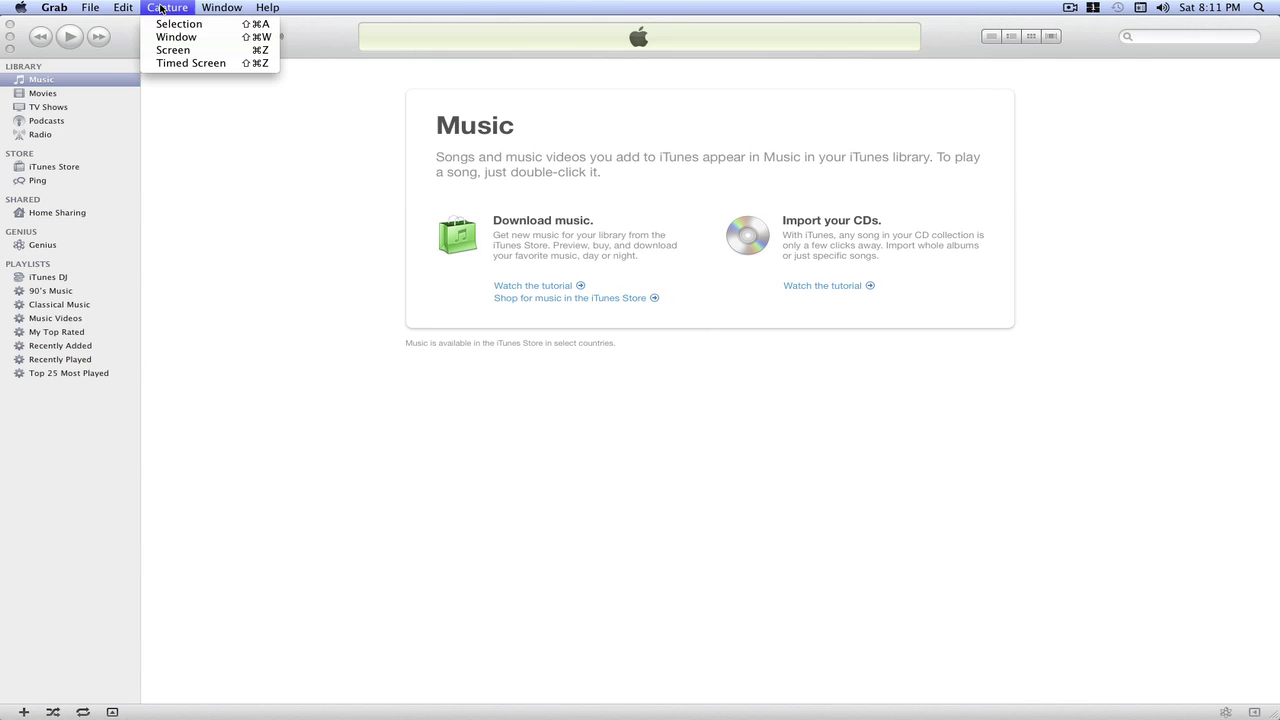
left_click(189, 50)
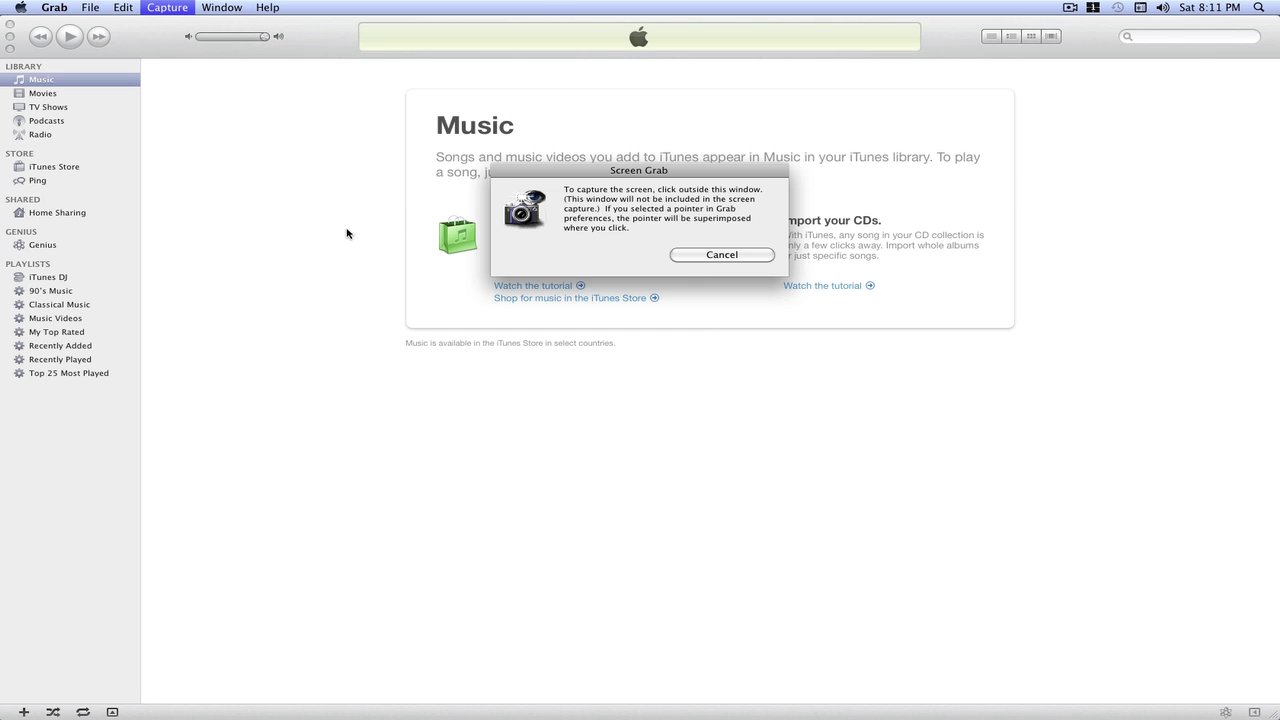
left_click(236, 149)
Inspect the Untitled3 capture, then close it with Don't Save.
scroll(951, 323, "up", 5)
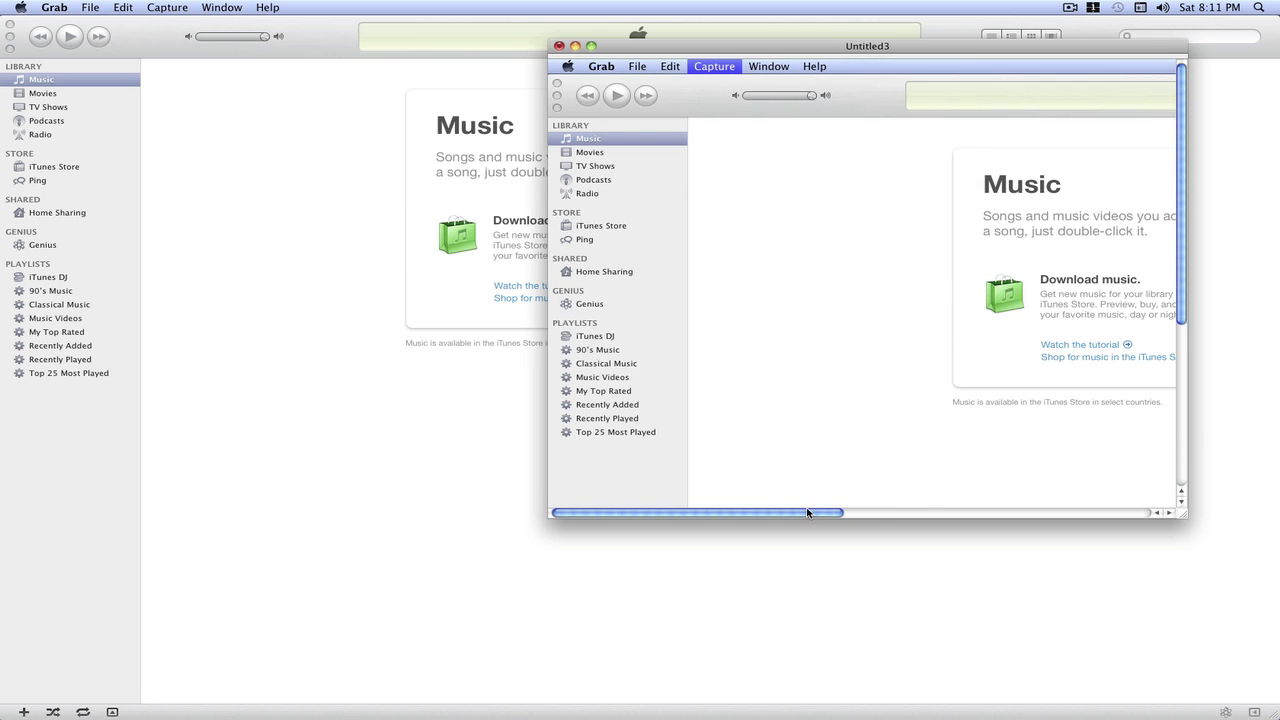
left_click_drag(806, 512, 718, 521)
left_click(560, 46)
left_click(822, 126)
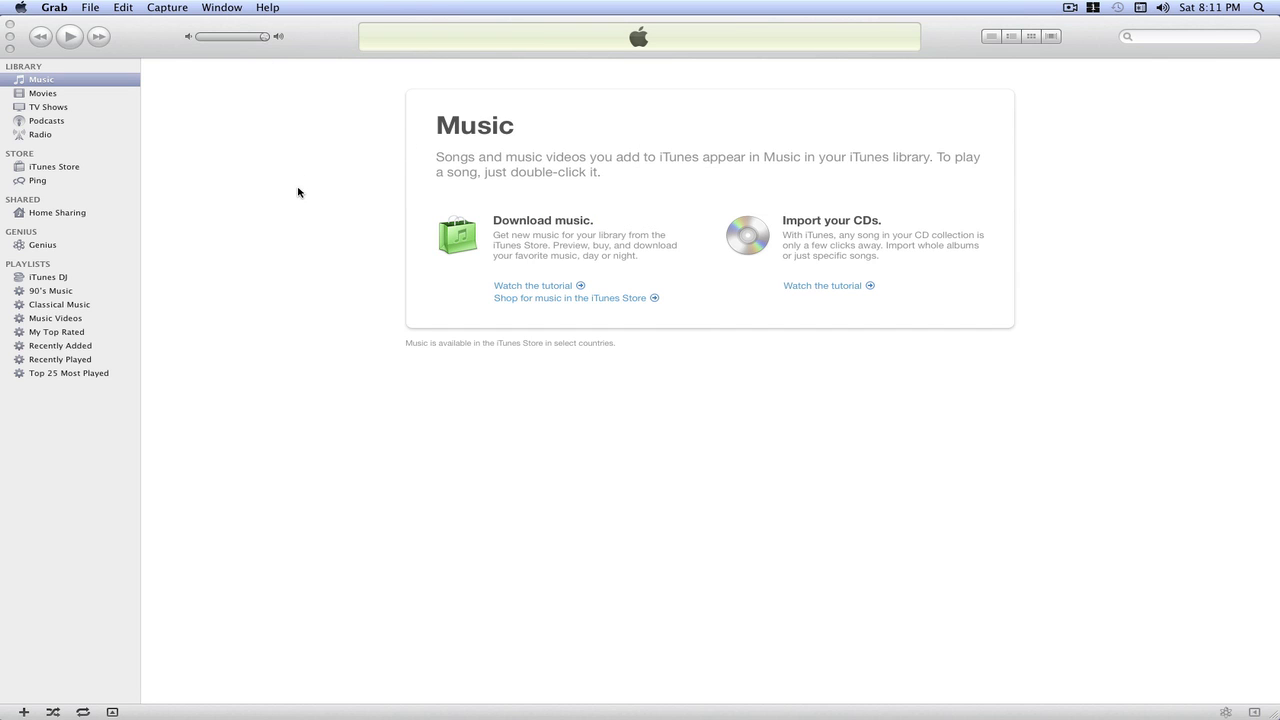
Start a ten-second Capture > Timed Screen countdown in Grab.
left_click(297, 192)
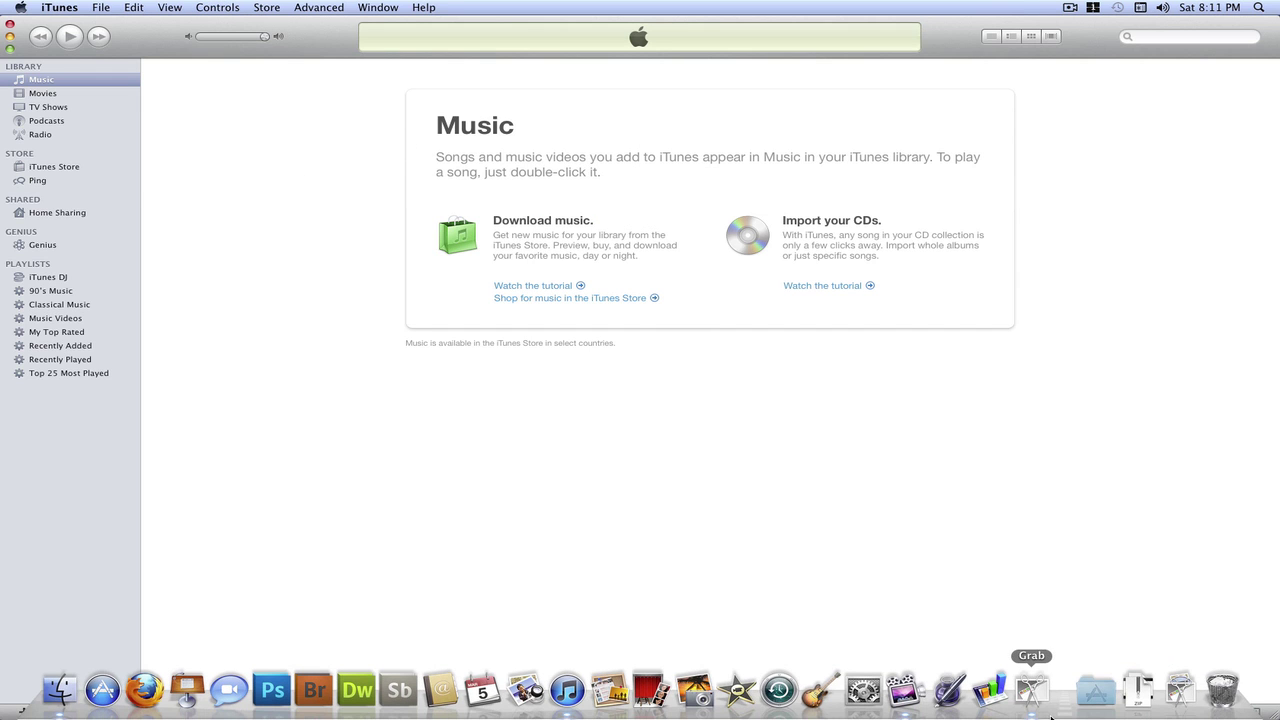
left_click(1050, 716)
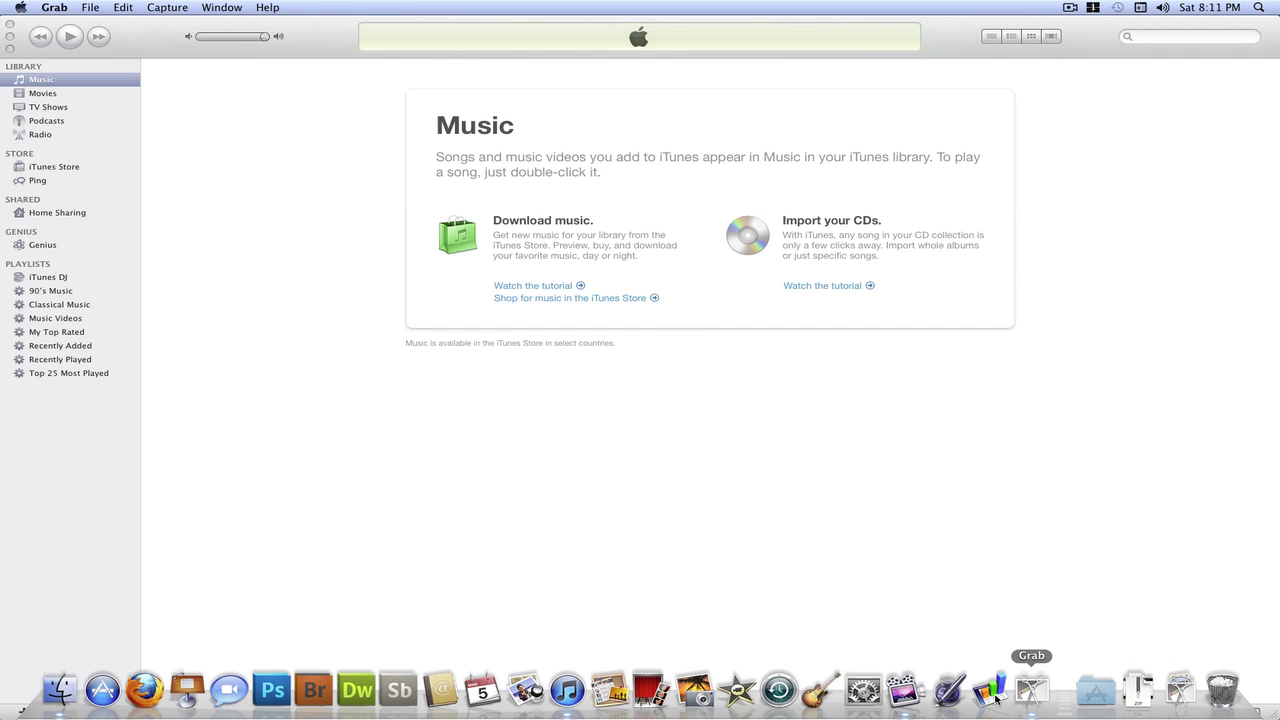
left_click(167, 7)
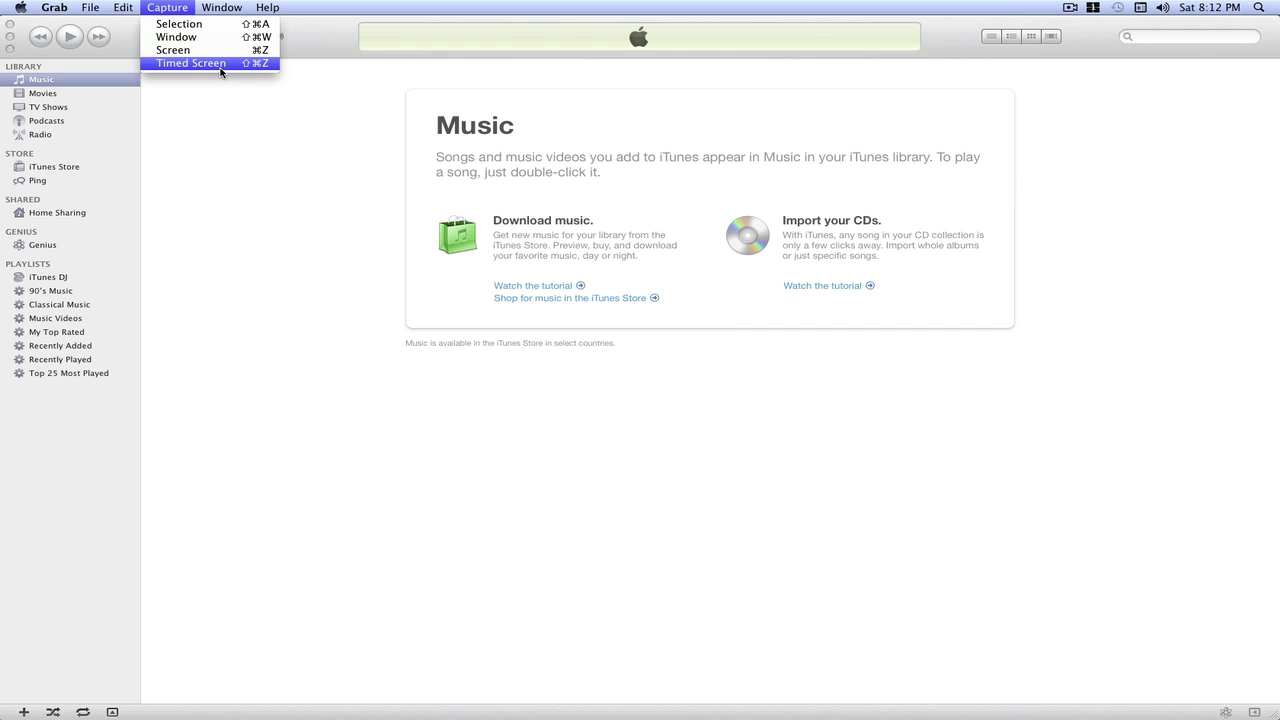
left_click(221, 63)
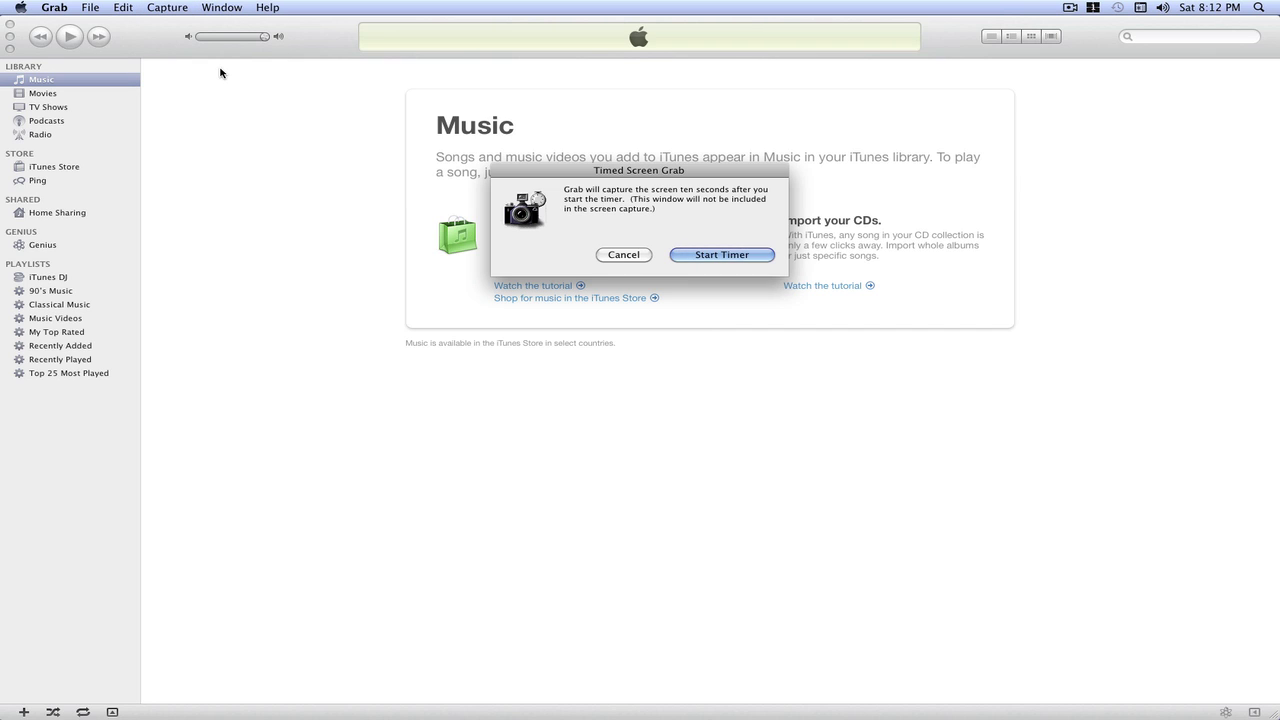
left_click(718, 258)
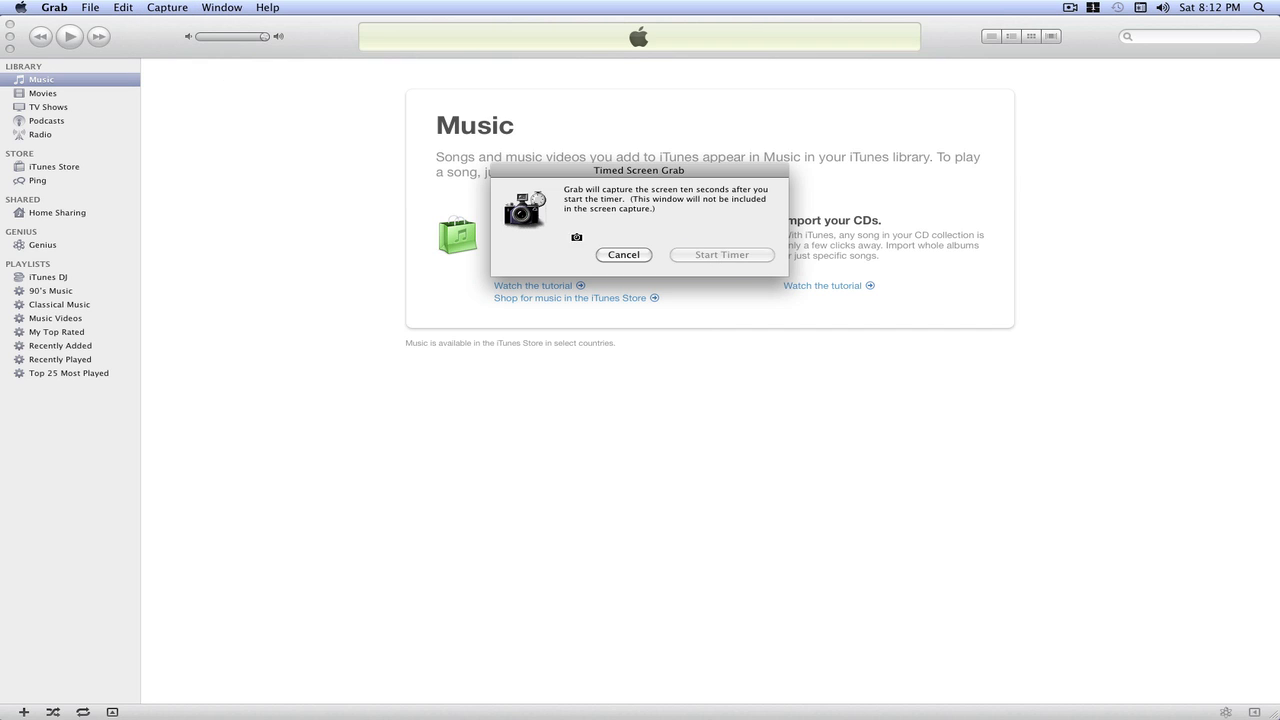
Show iTunes' File menu for the timed capture, then discard Untitled4 unsaved.
left_click(237, 194)
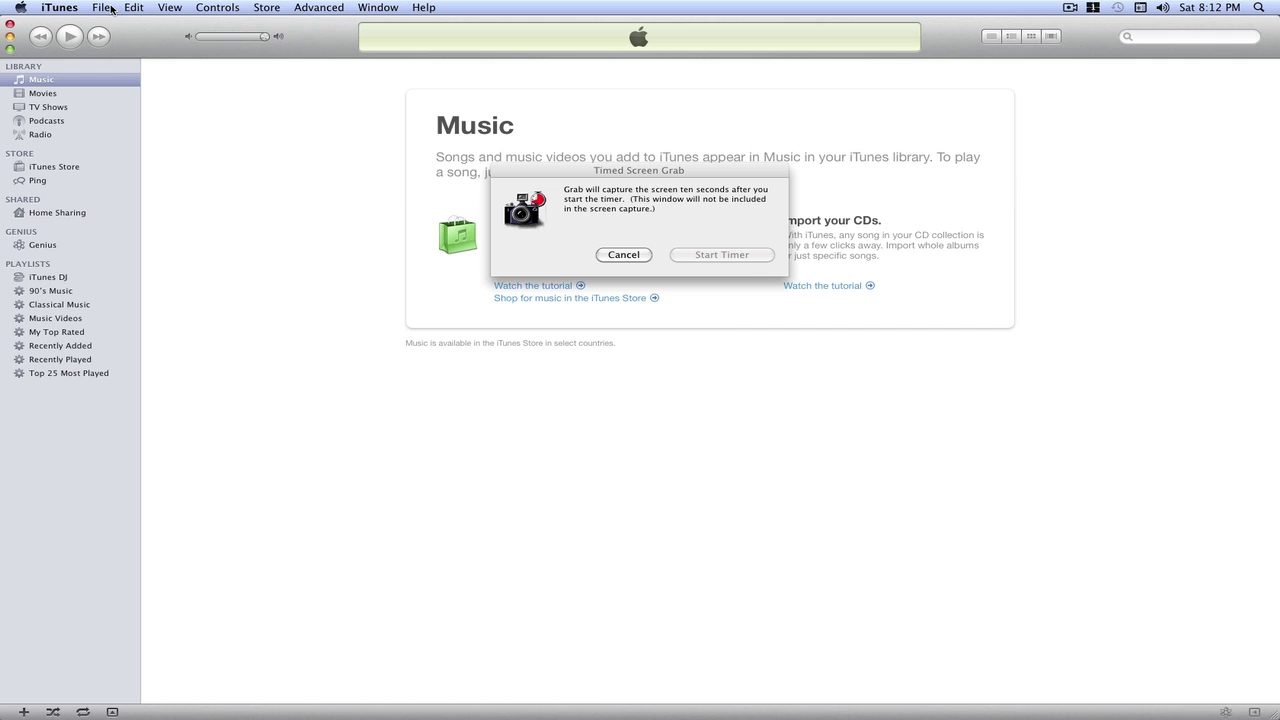
left_click(103, 8)
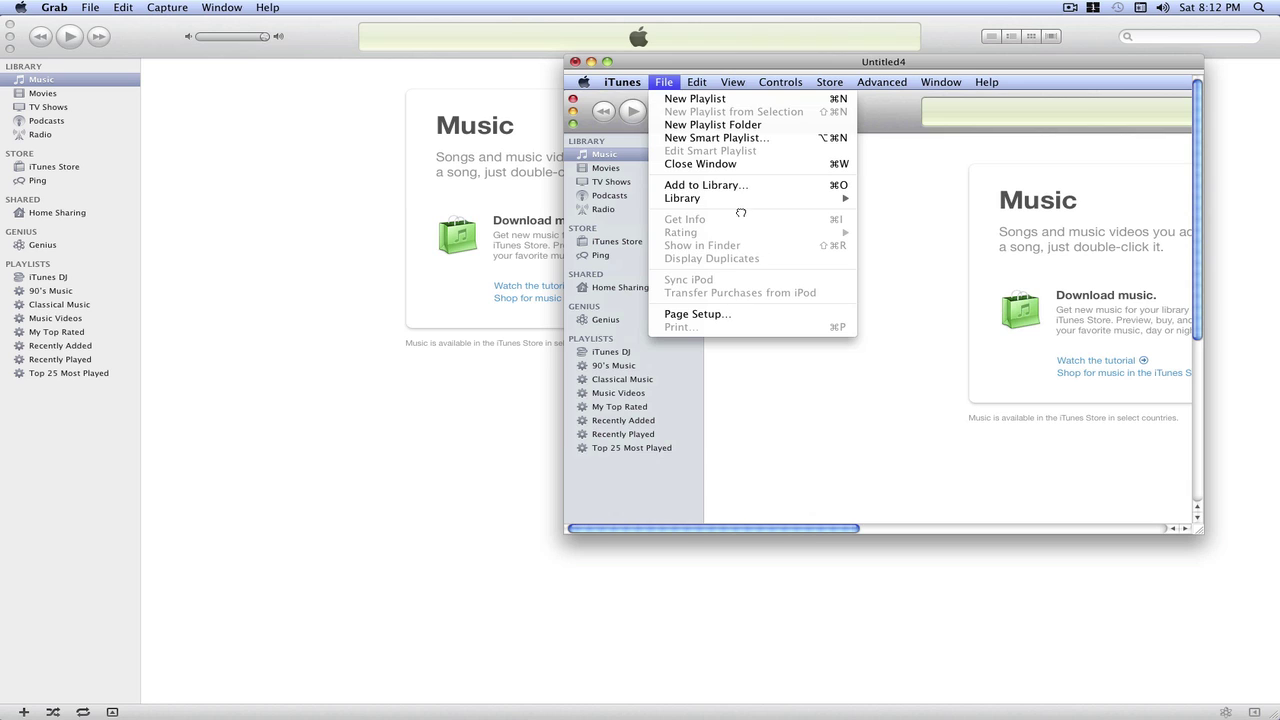
left_click(575, 62)
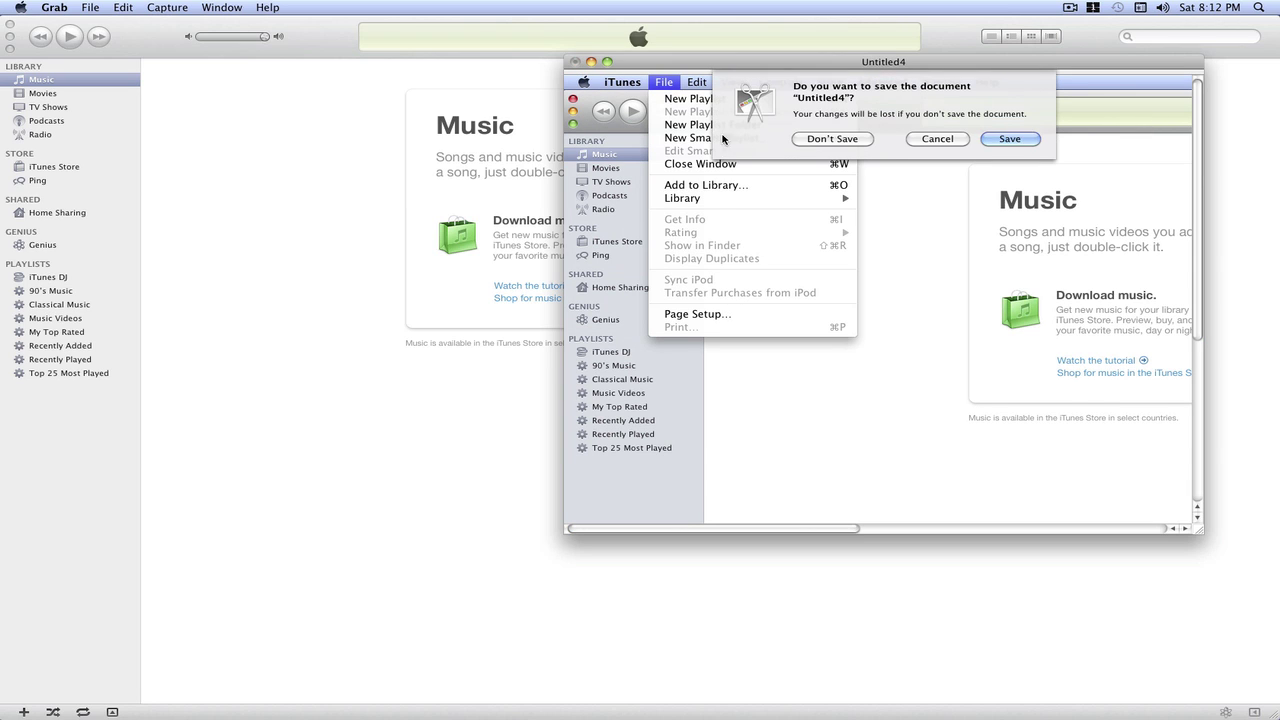
left_click(840, 142)
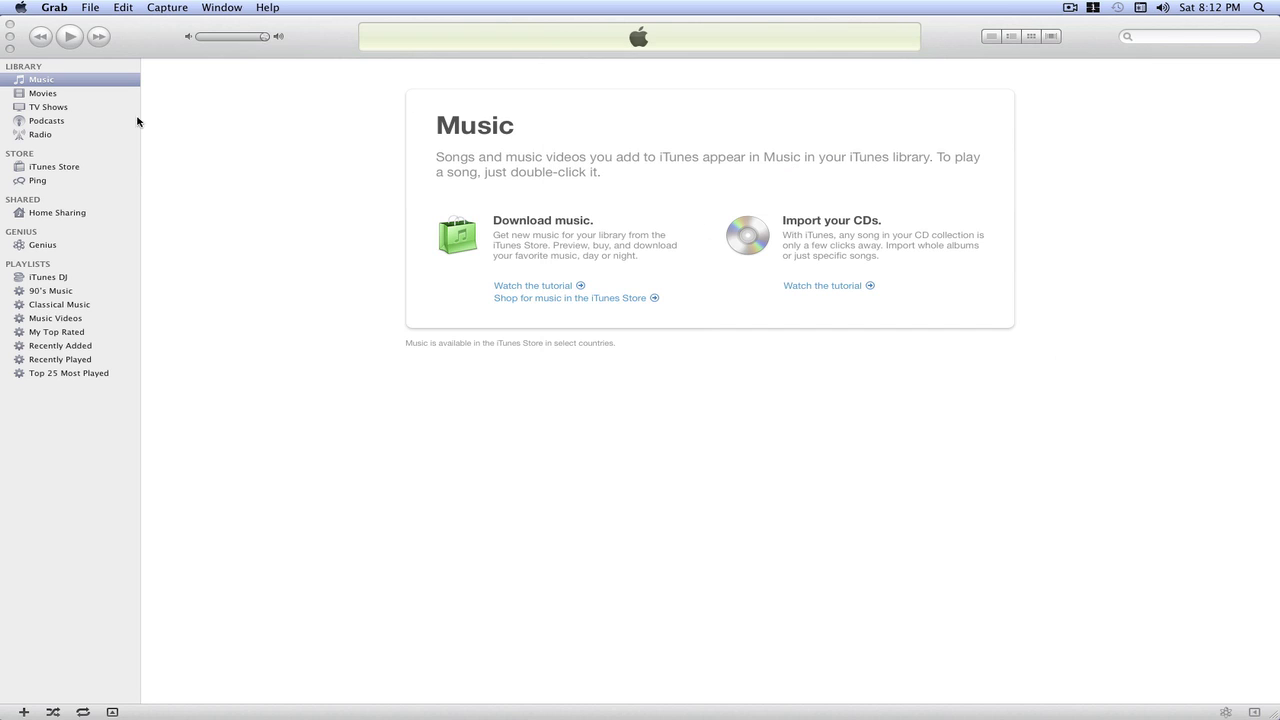
Activate the iTunes window before moving on to the Windows 7 desktop.
left_click(139, 165)
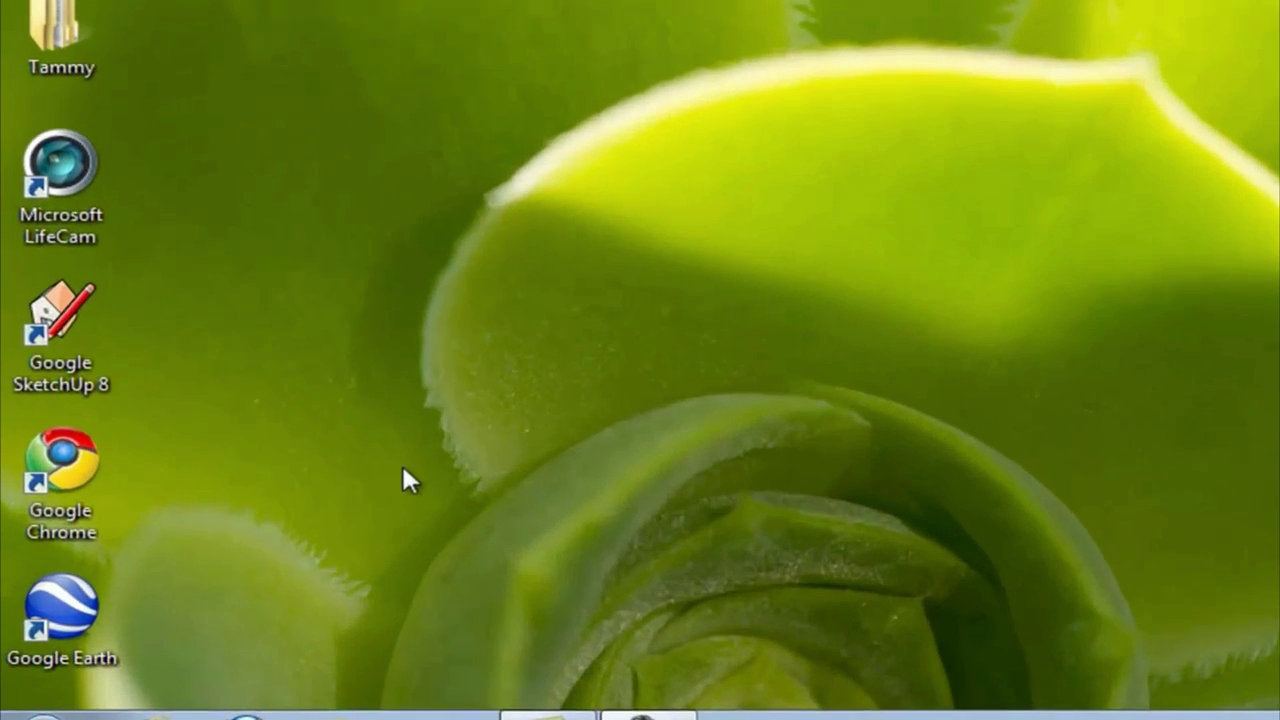
Launch Snipping Tool from Start > All Programs > Accessories.
key("super")
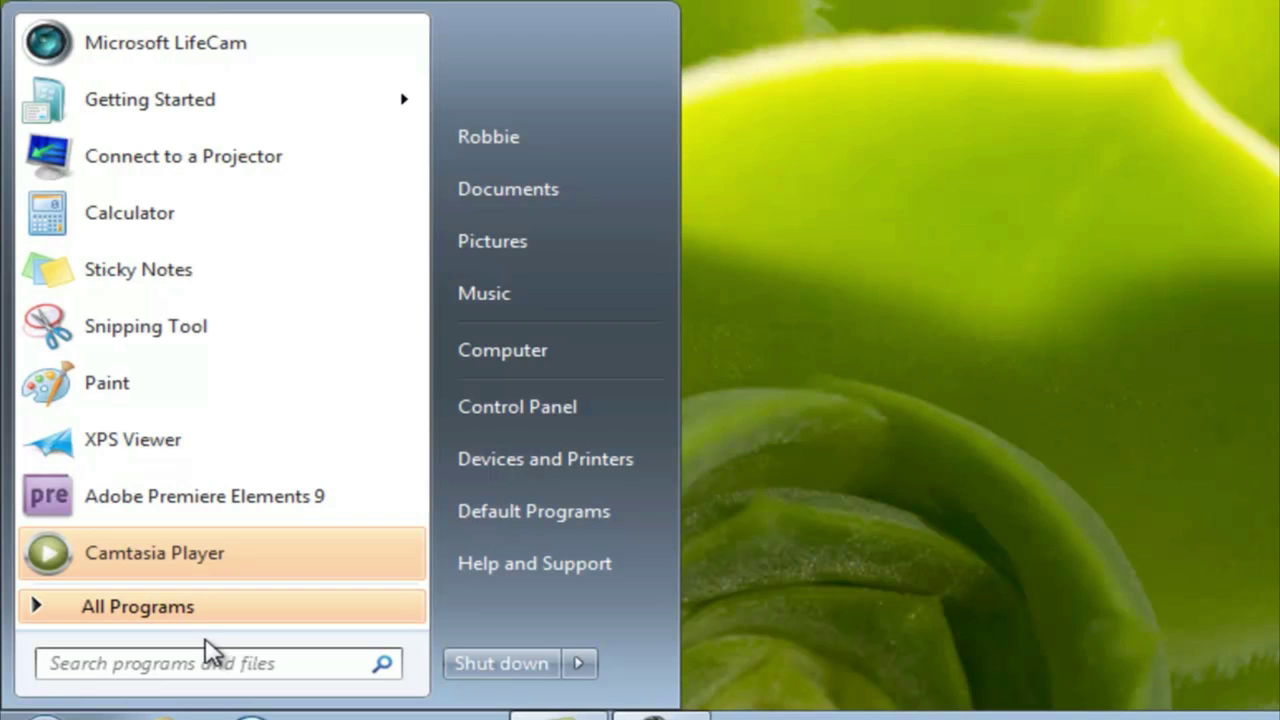
left_click(180, 609)
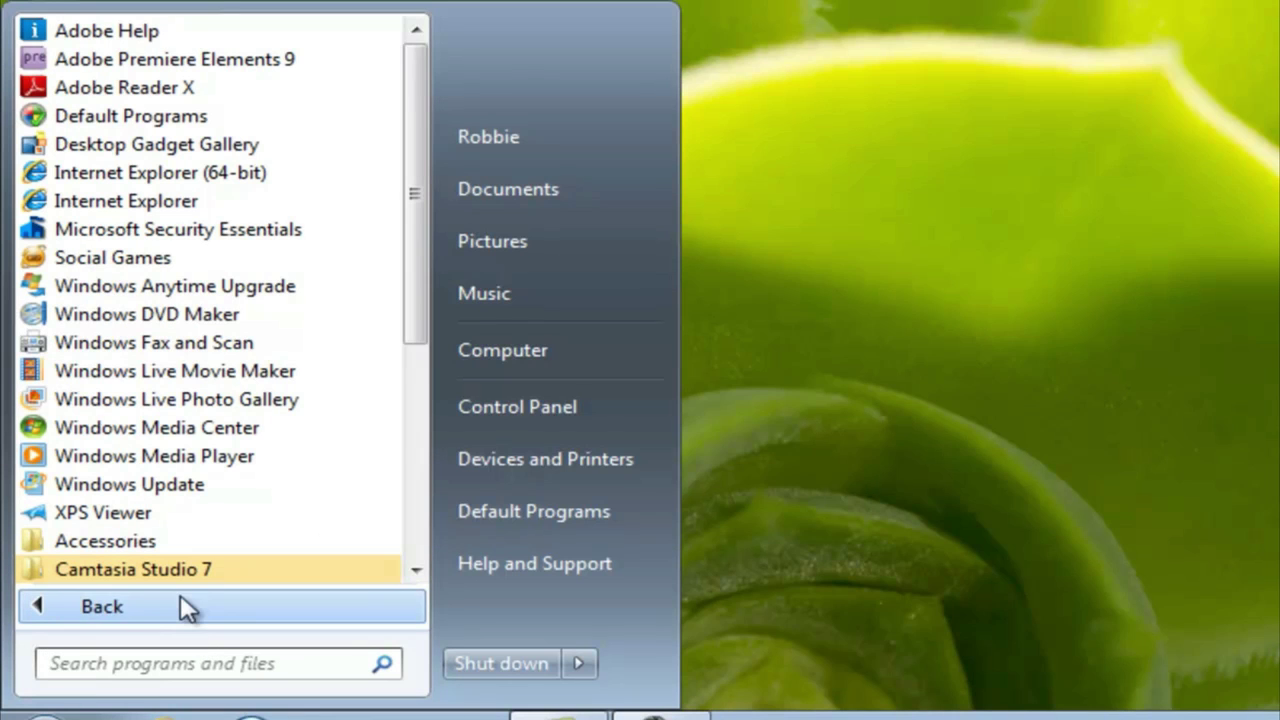
left_click(173, 540)
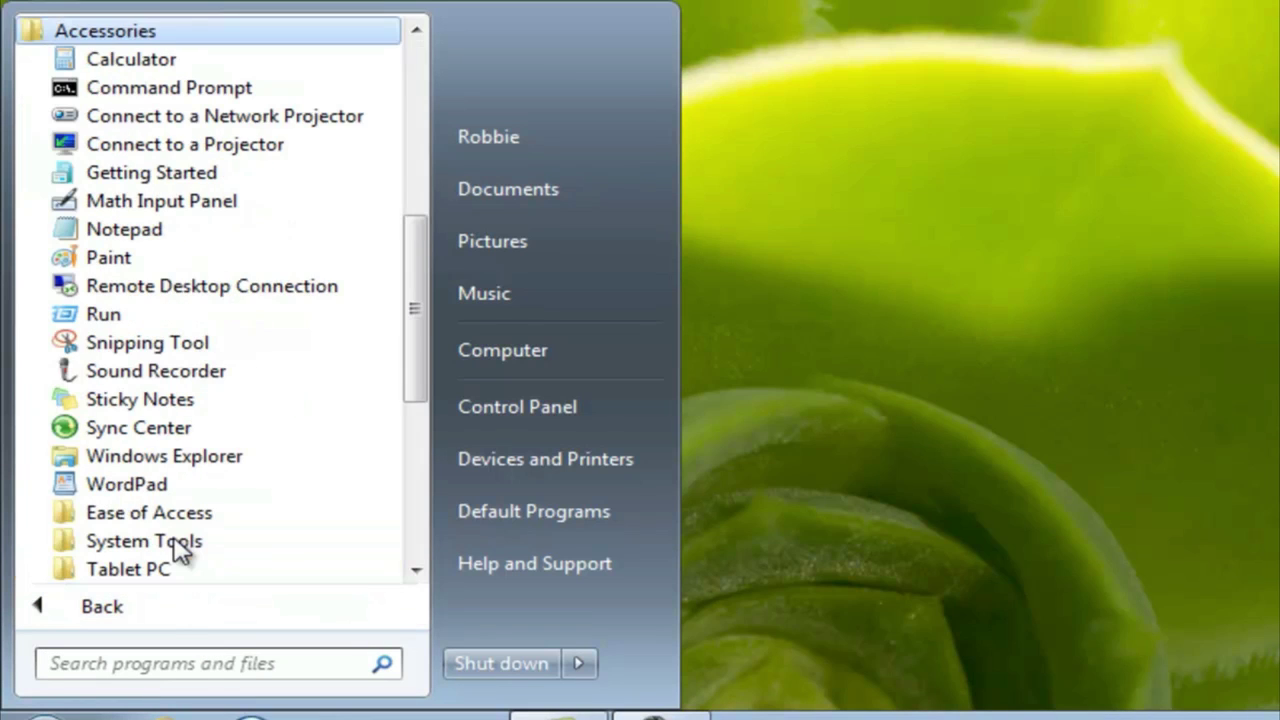
left_click(170, 350)
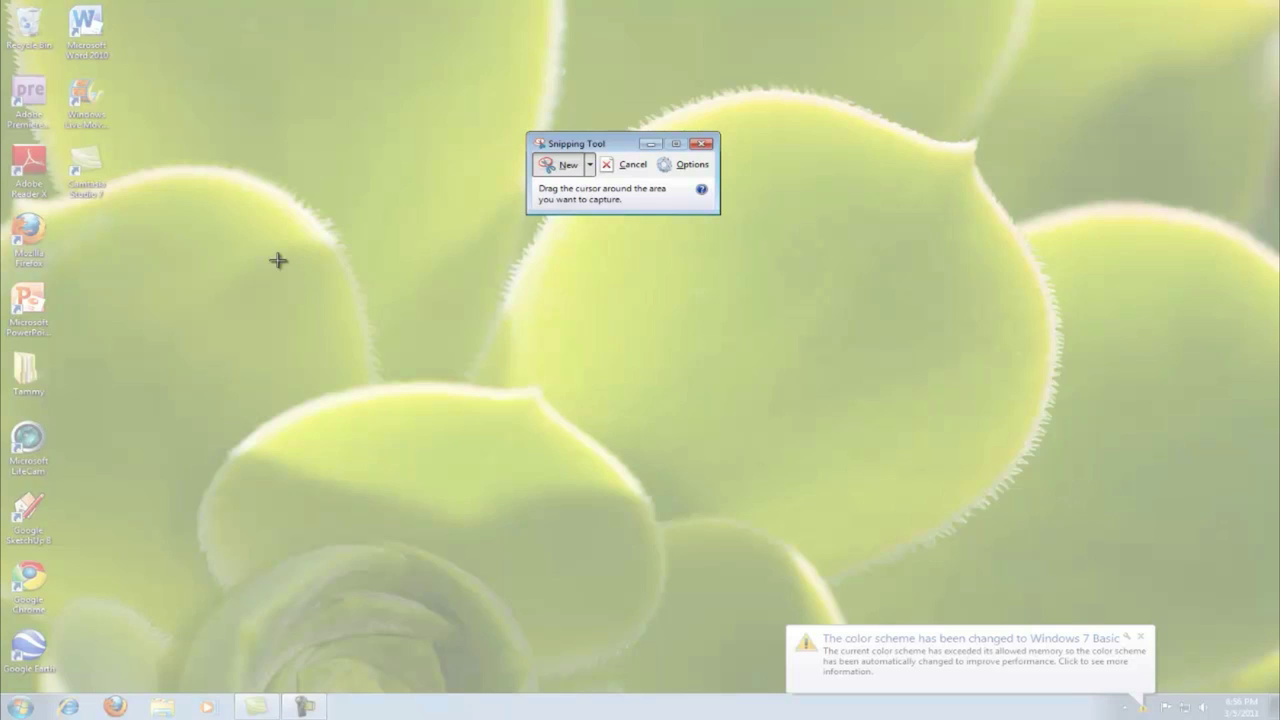
Snip the whole desktop, save it as a PNG named TEST, then close Snipping Tool.
left_click_drag(2, 2, 1279, 719)
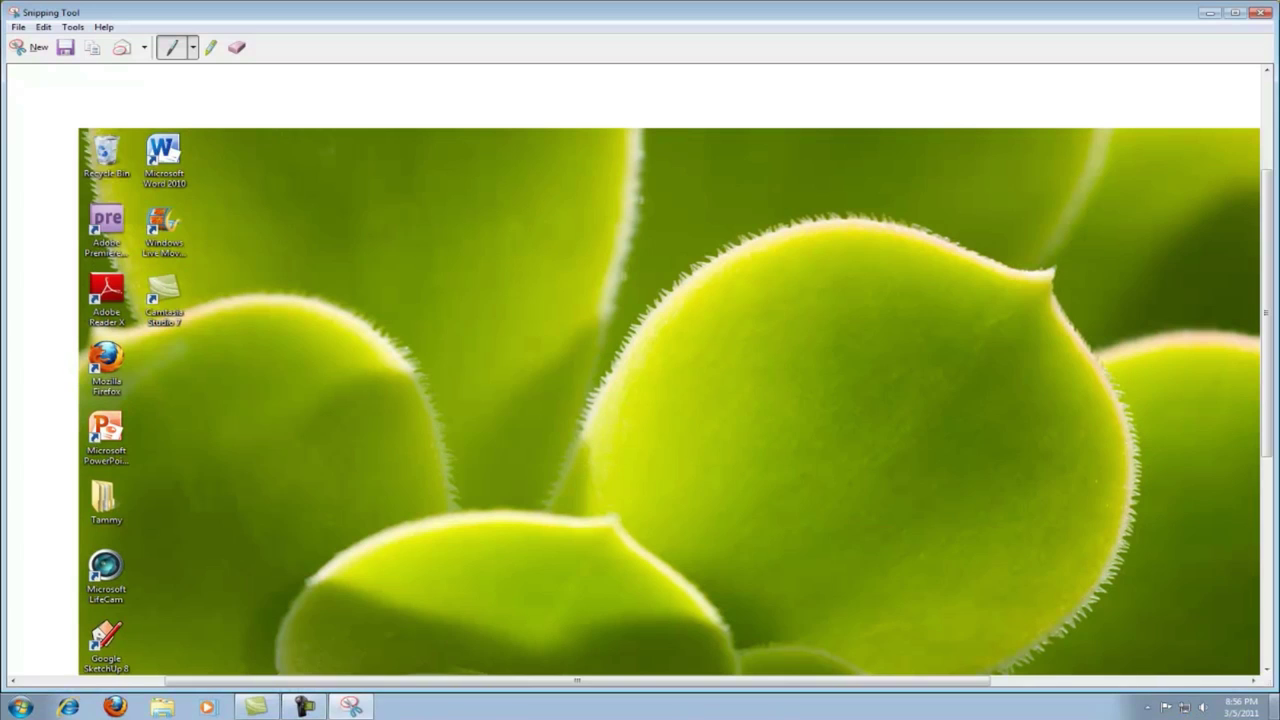
left_click(15, 32)
left_click(36, 63)
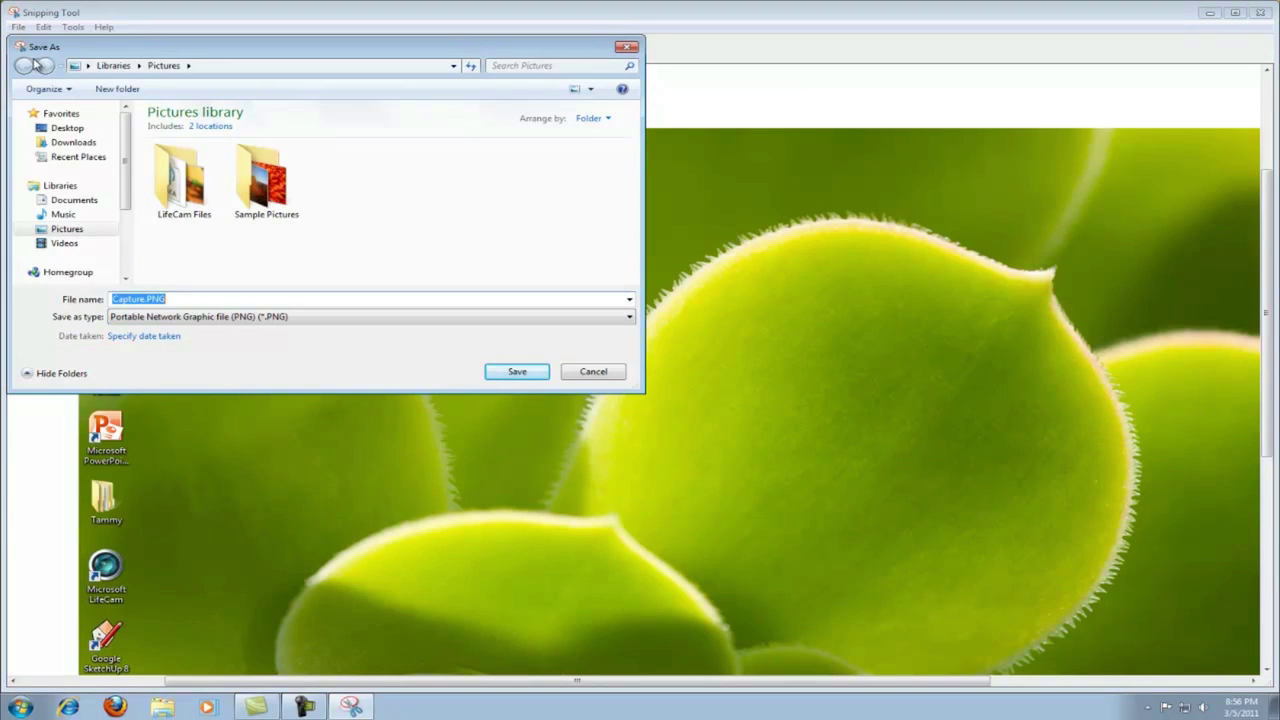
type("TEST")
left_click(519, 372)
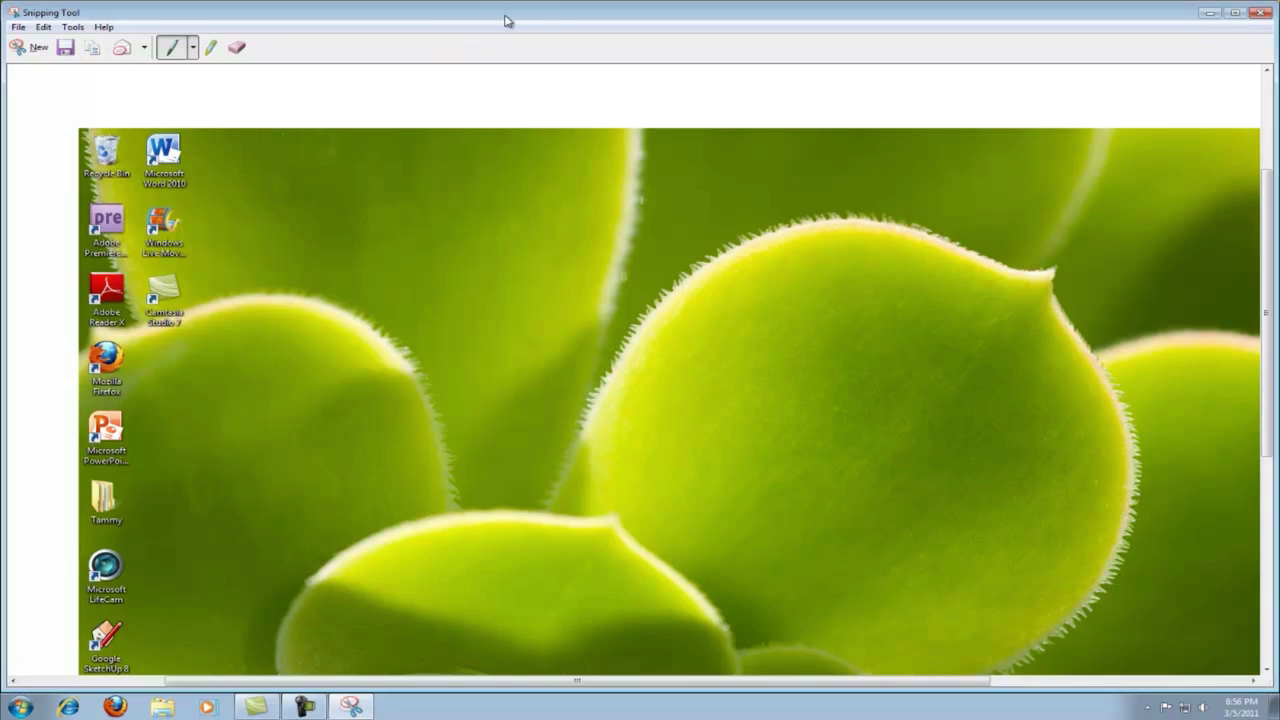
left_click_drag(509, 20, 280, 2)
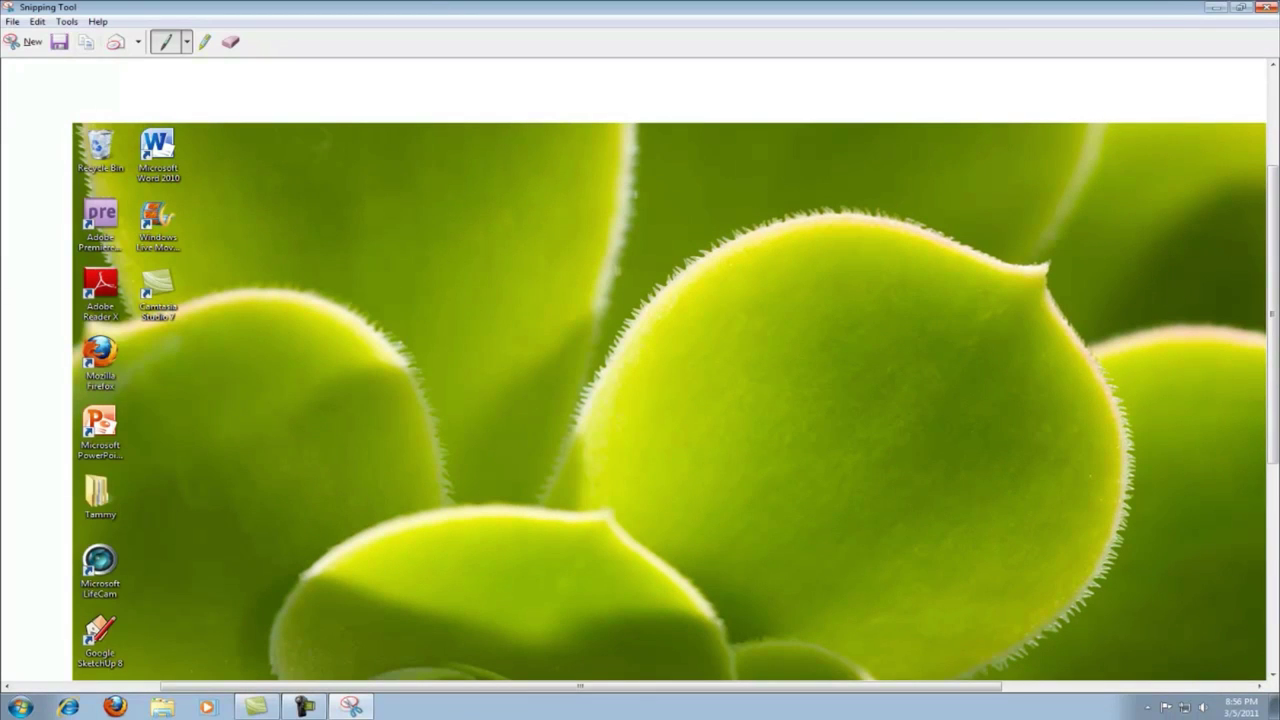
left_click(1268, 7)
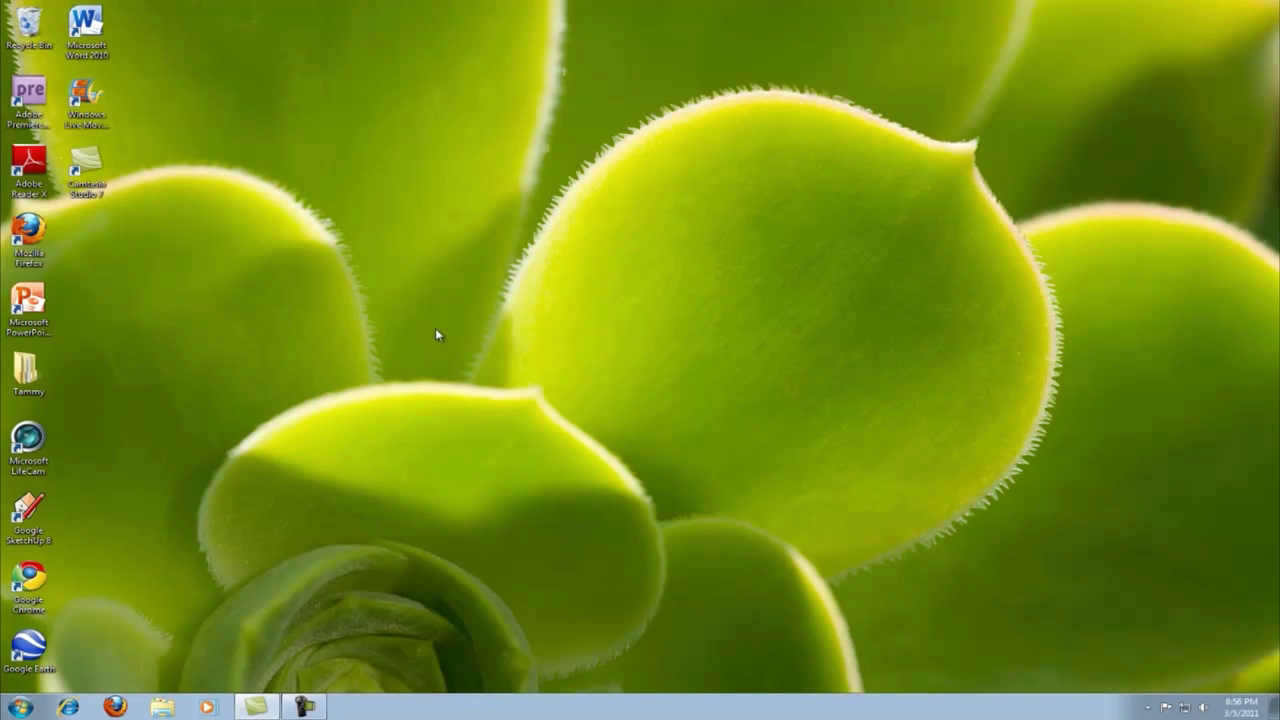
Relaunch Snipping Tool, cancel its automatic capture, and start a new snip with the Start menu open.
left_click(20, 707)
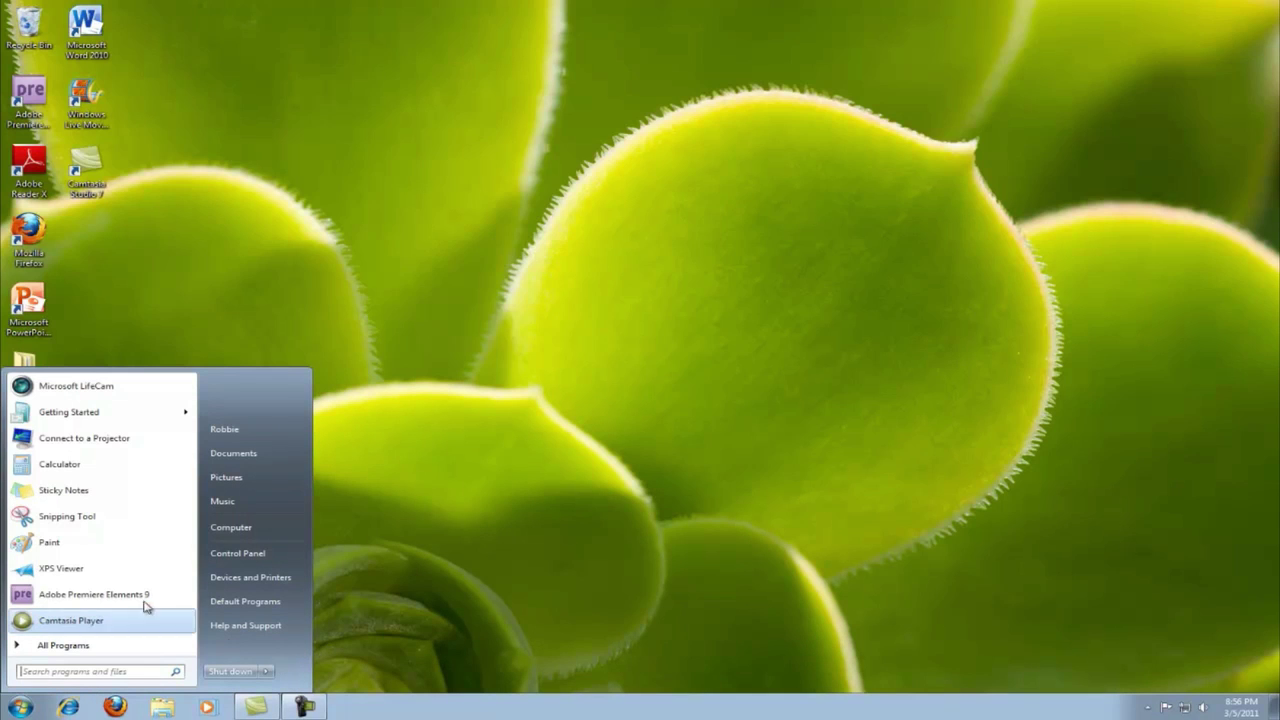
left_click(67, 516)
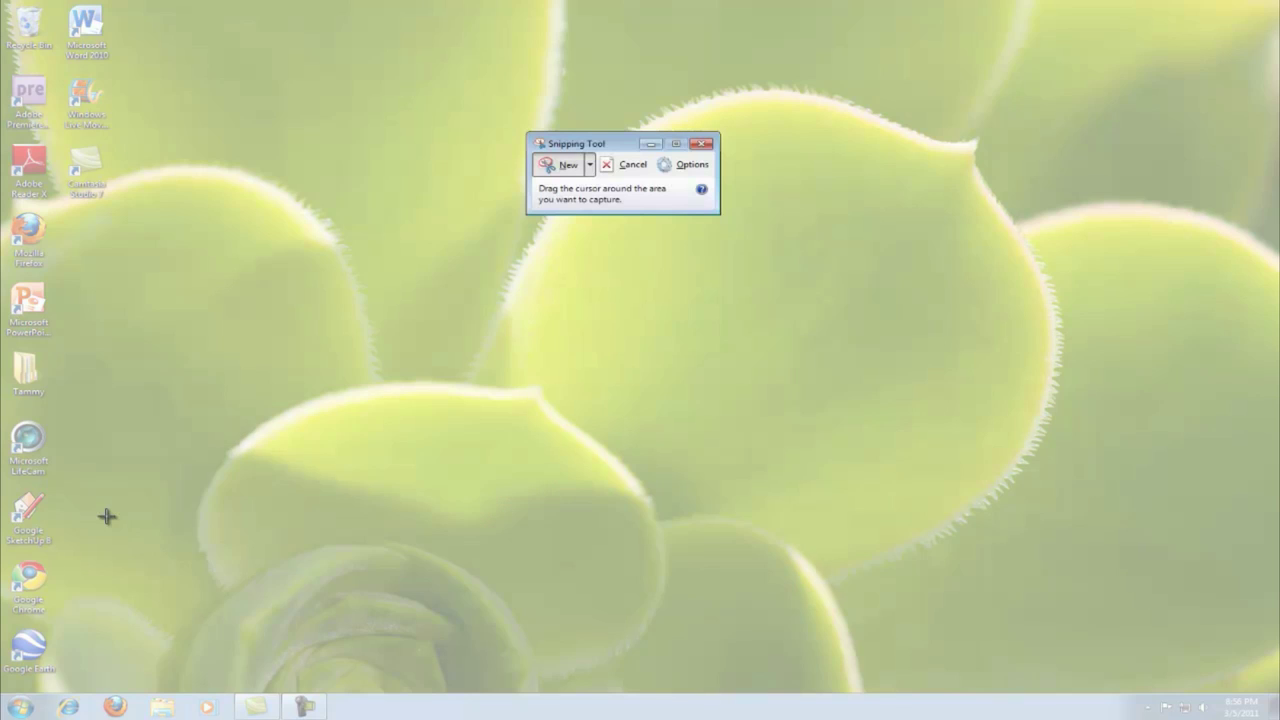
left_click(634, 165)
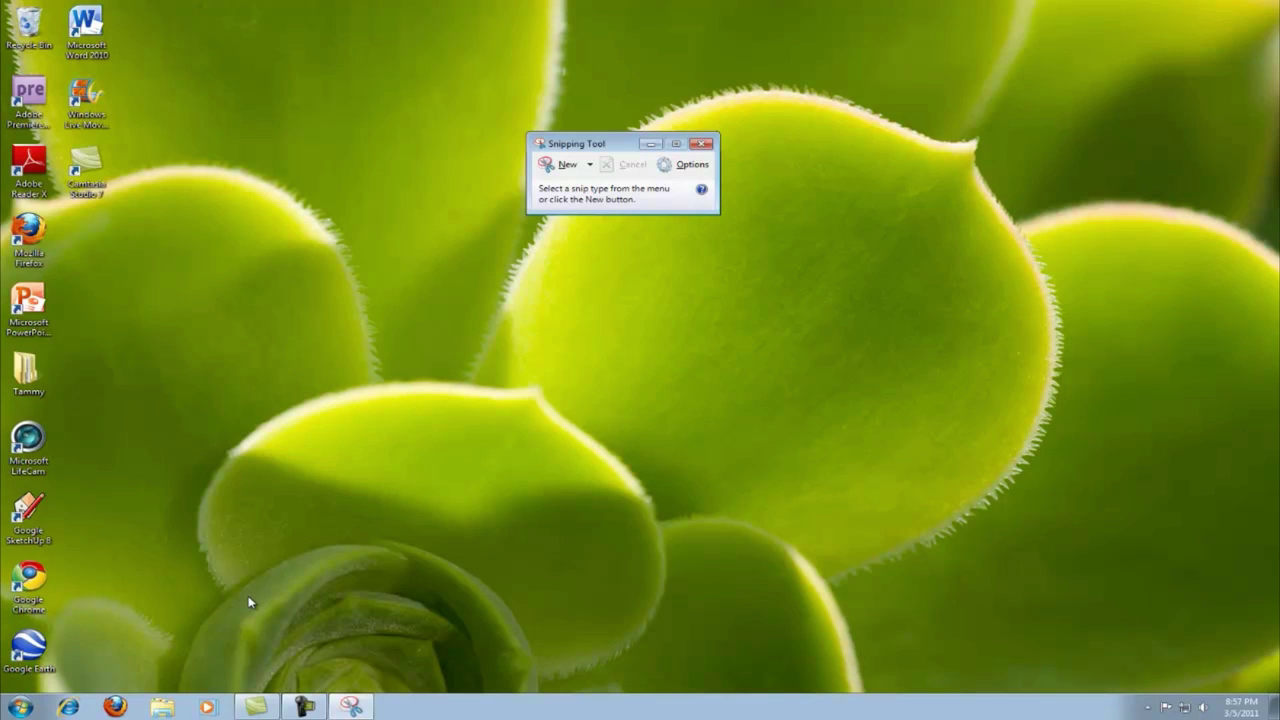
left_click(44, 713)
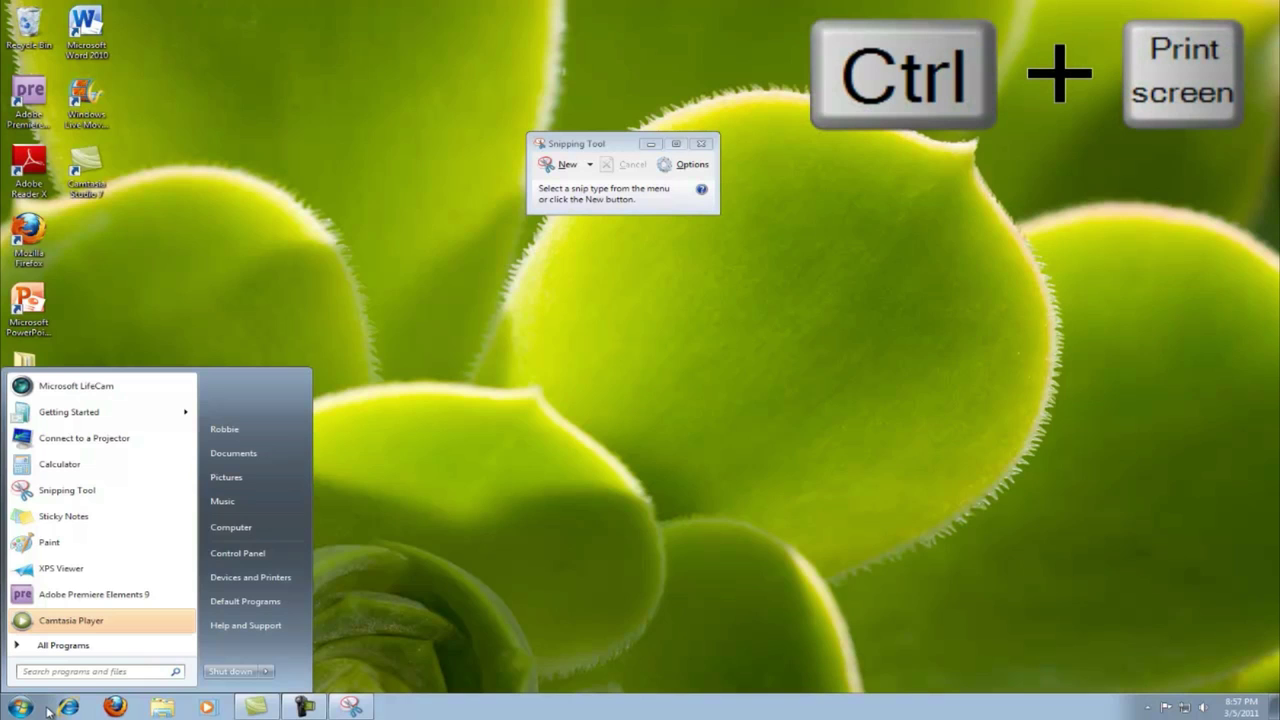
key("ctrl+Print")
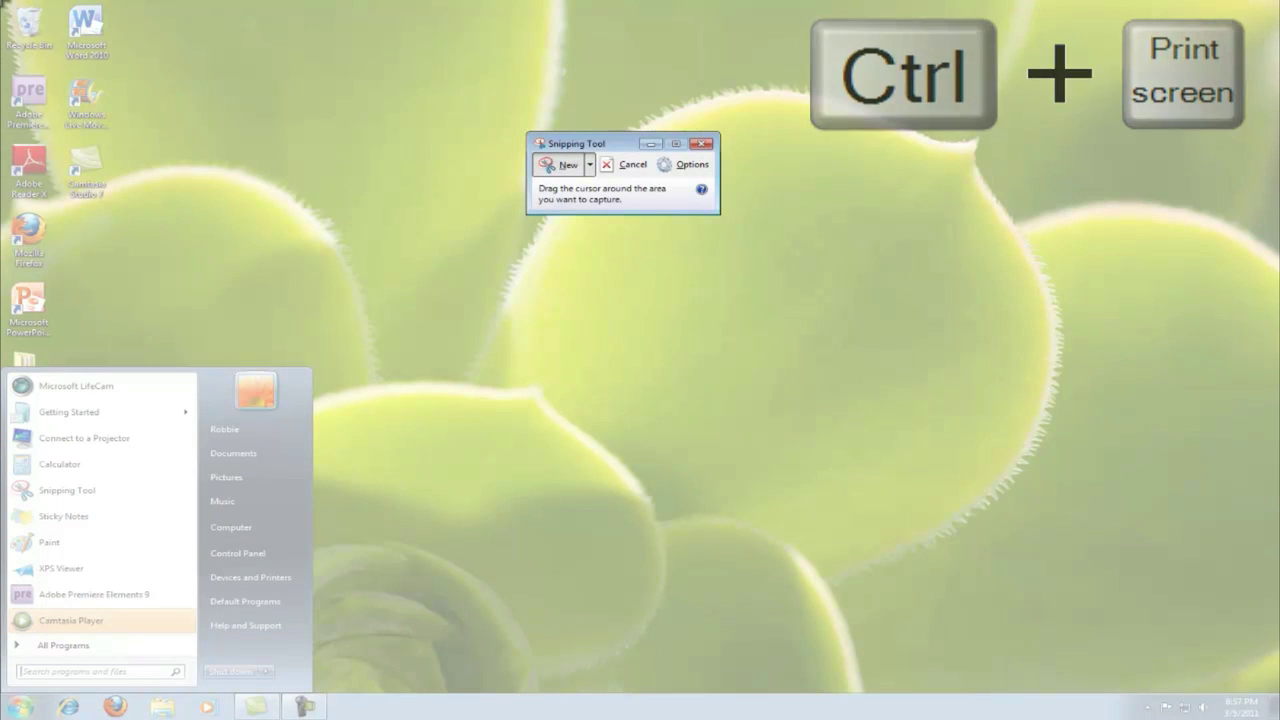
Snip the left screen area showing the open Start menu, review it, then start another snip.
left_click_drag(1, 1, 534, 715)
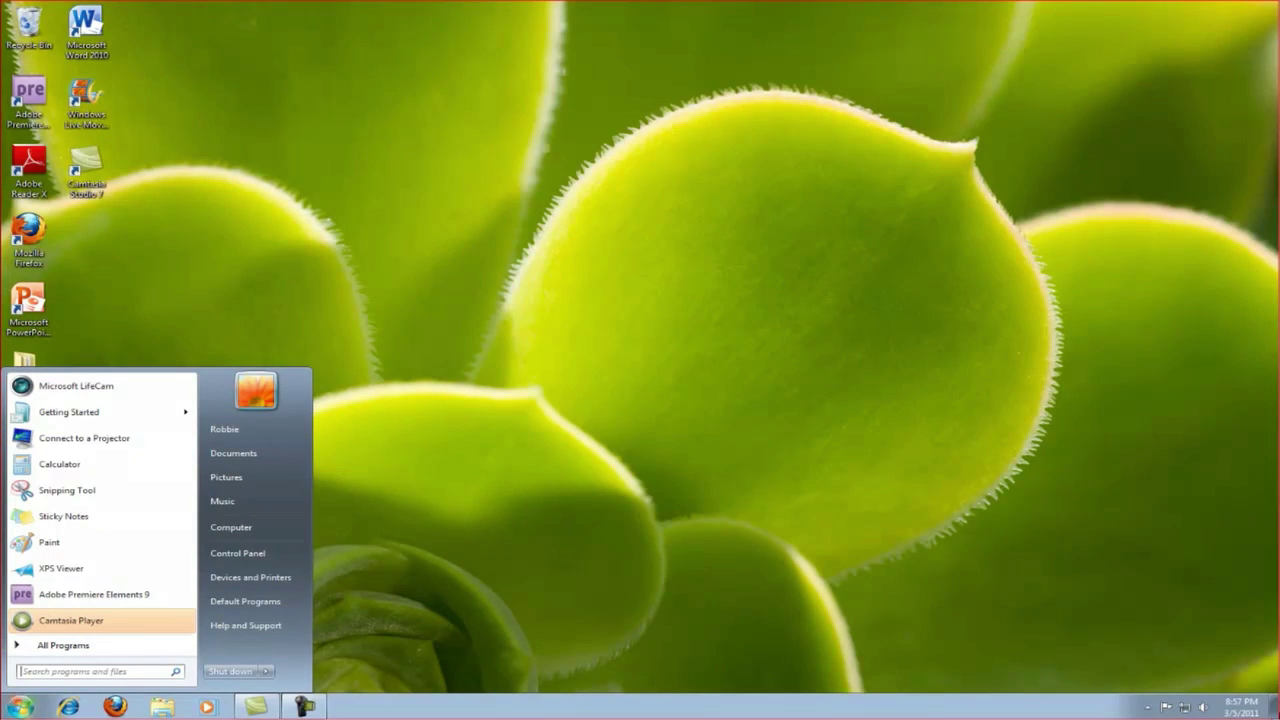
scroll(670, 395, "down", 5)
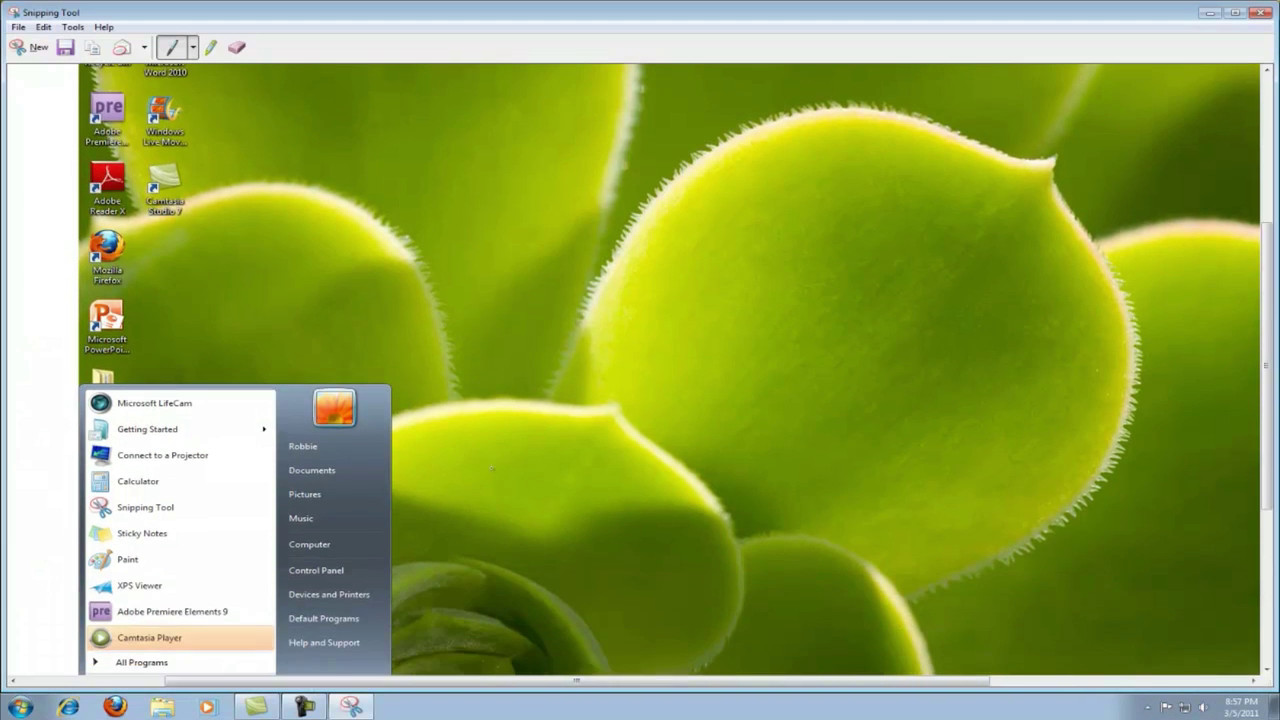
scroll(670, 395, "down", 2)
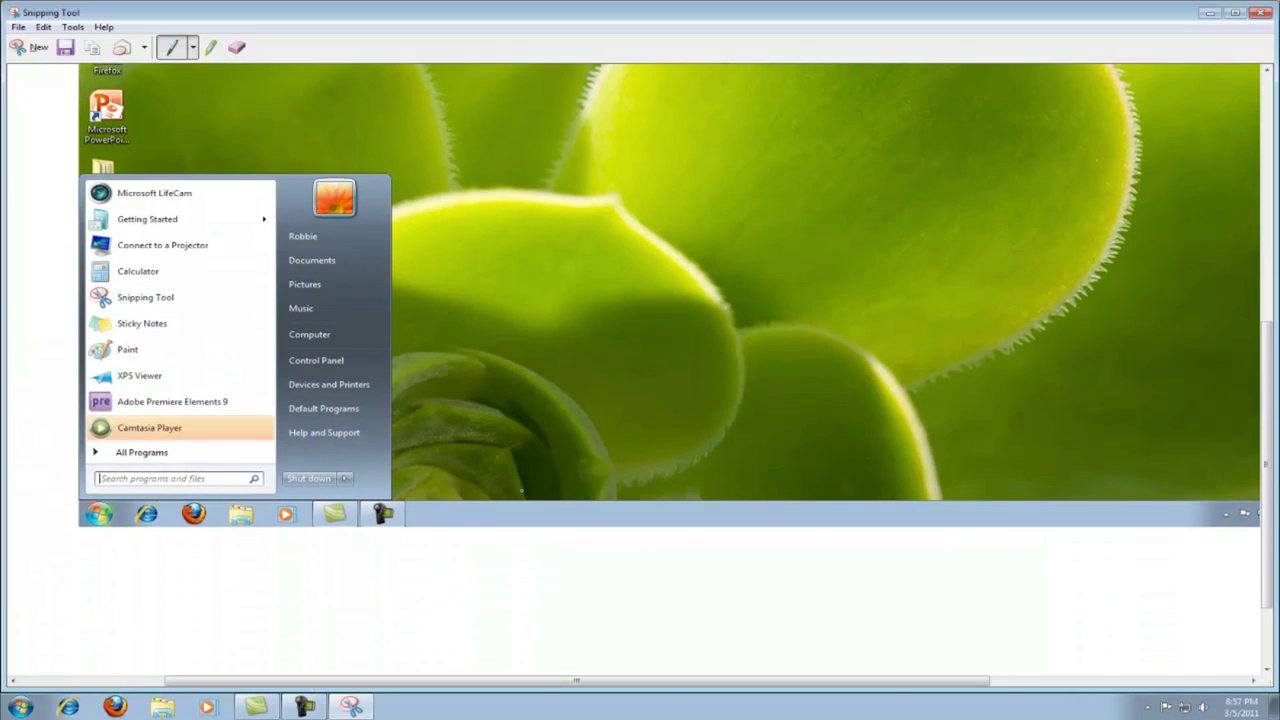
scroll(520, 490, "up", 4)
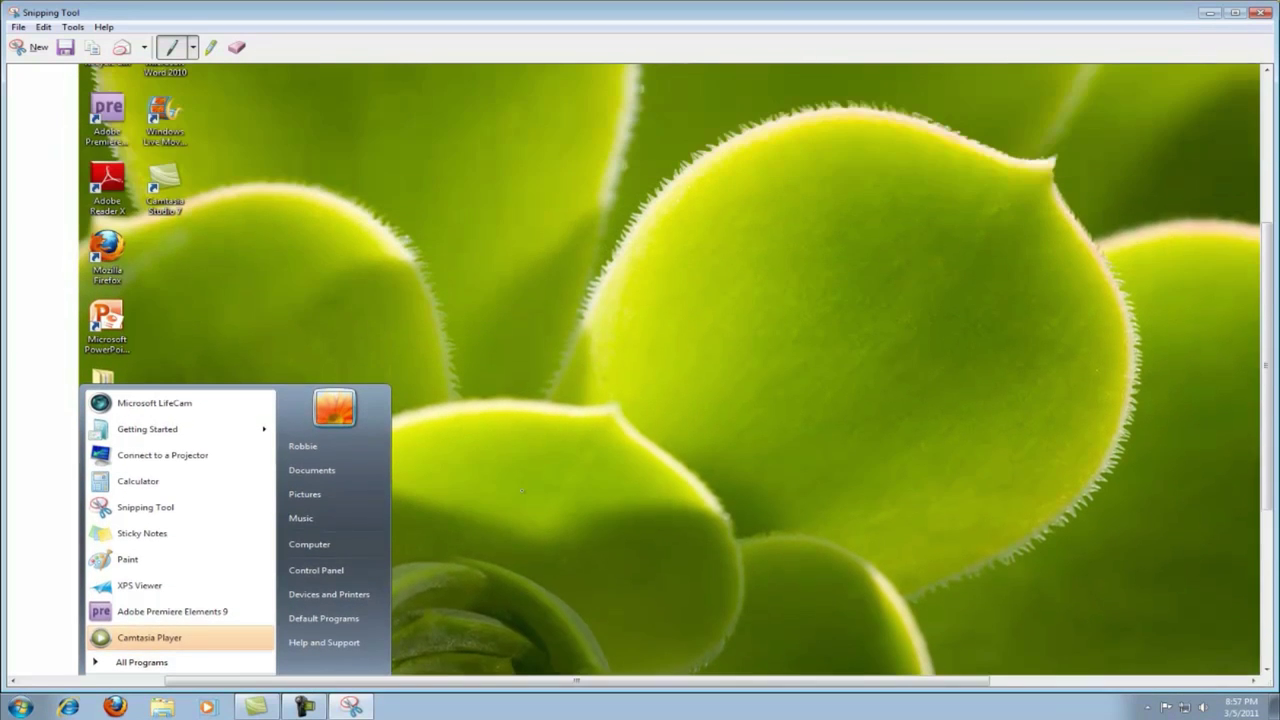
left_click(33, 48)
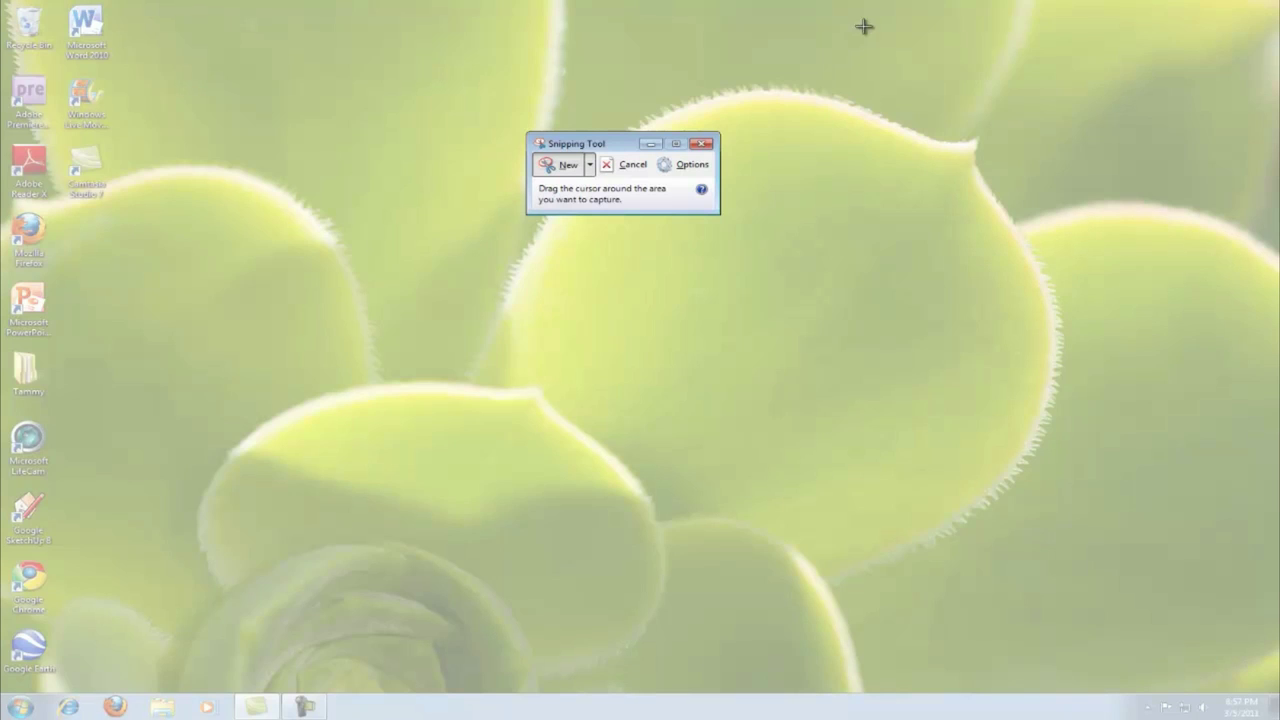
Cancel the pending snips and close Snipping Tool without capturing anything.
left_click(638, 170)
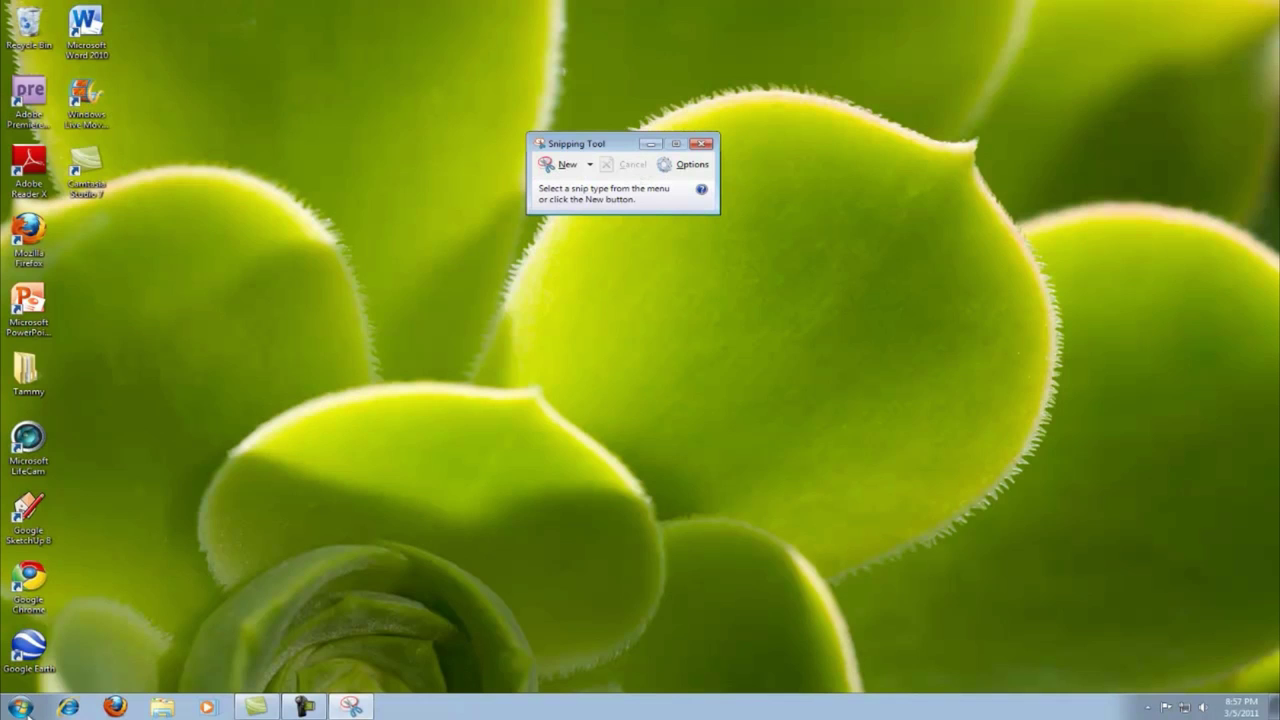
left_click(28, 712)
left_click(550, 167)
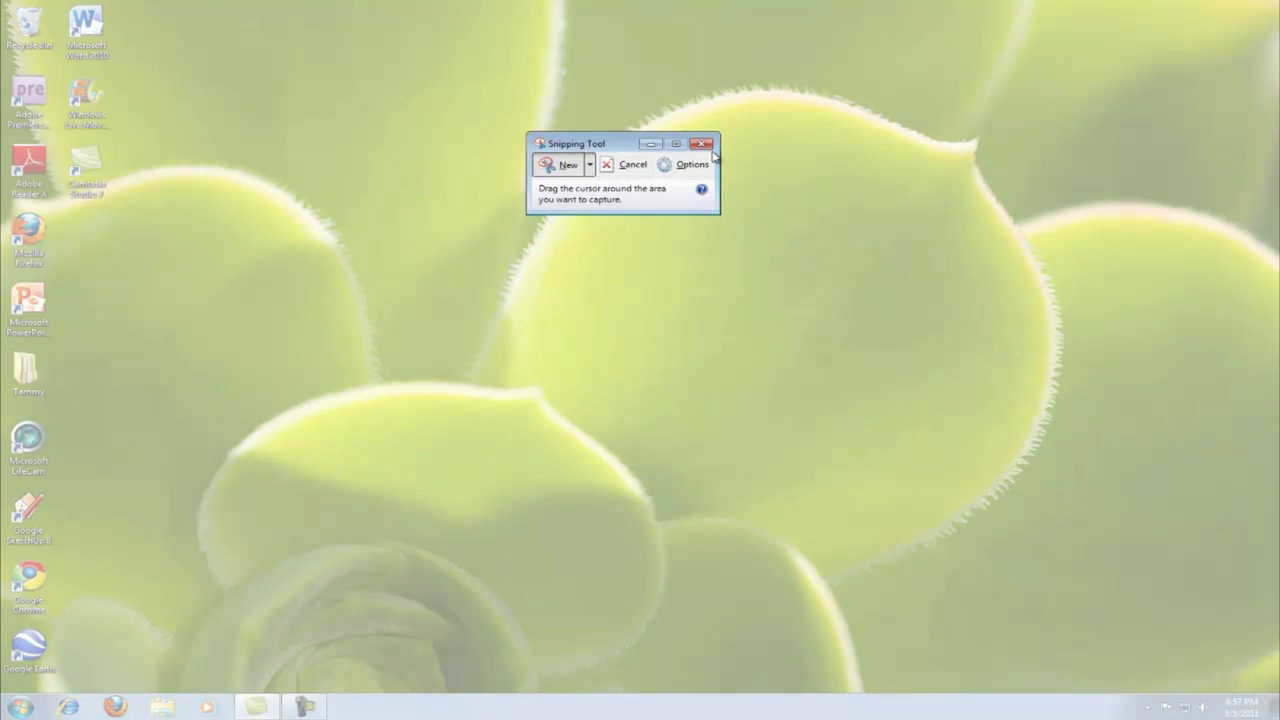
left_click(706, 145)
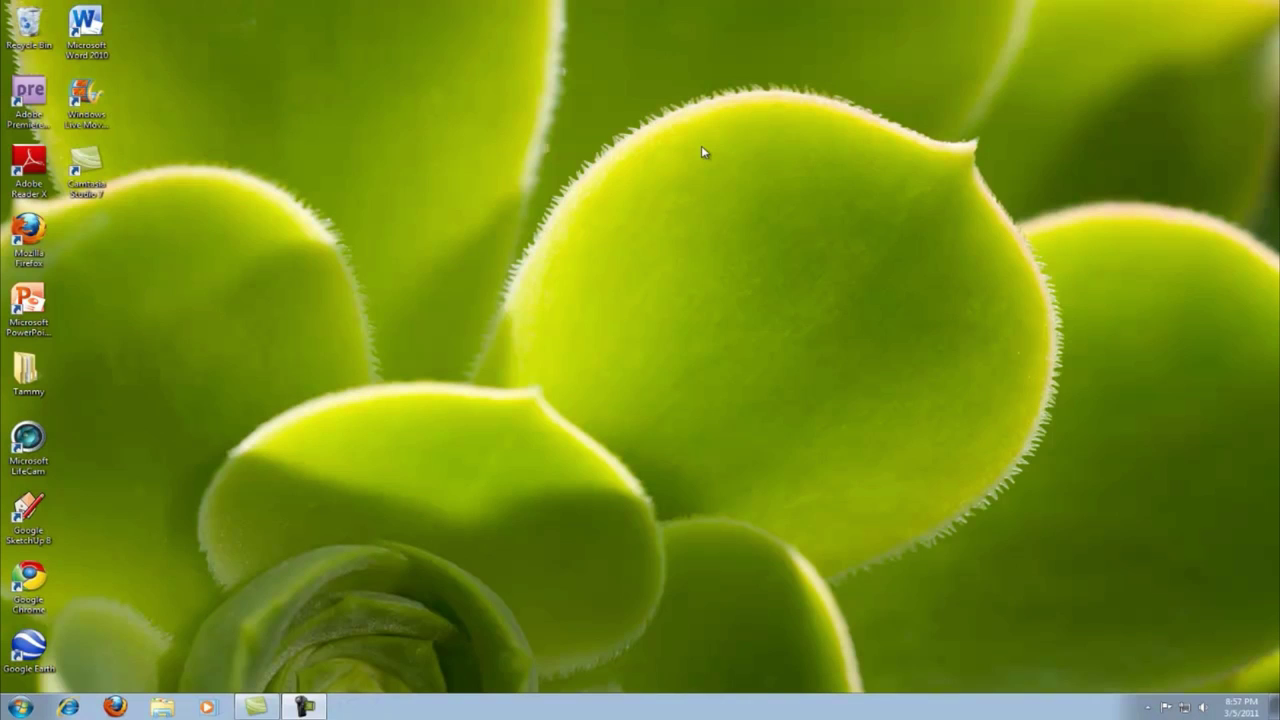